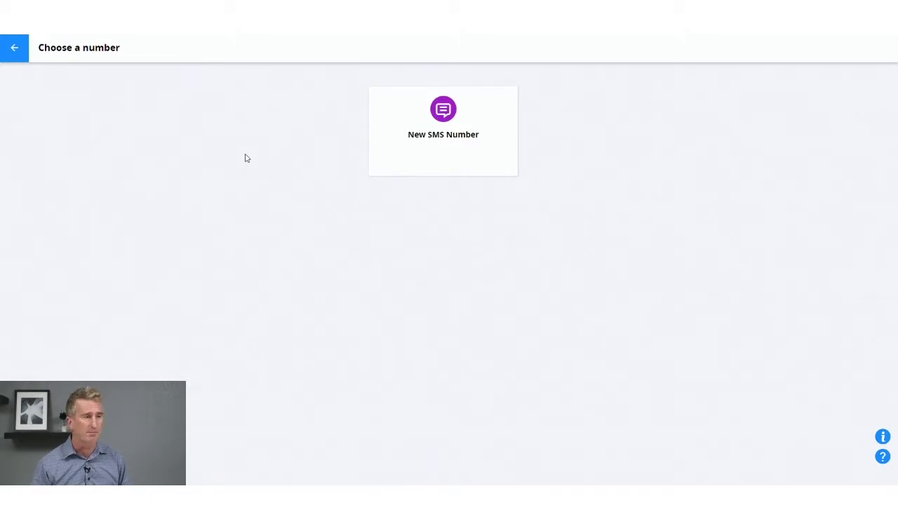
- Start a new SMS number with Australia as the country
{"action": "left_click", "coordinate": [417, 157]}
{"action": "left_click", "coordinate": [165, 116]}
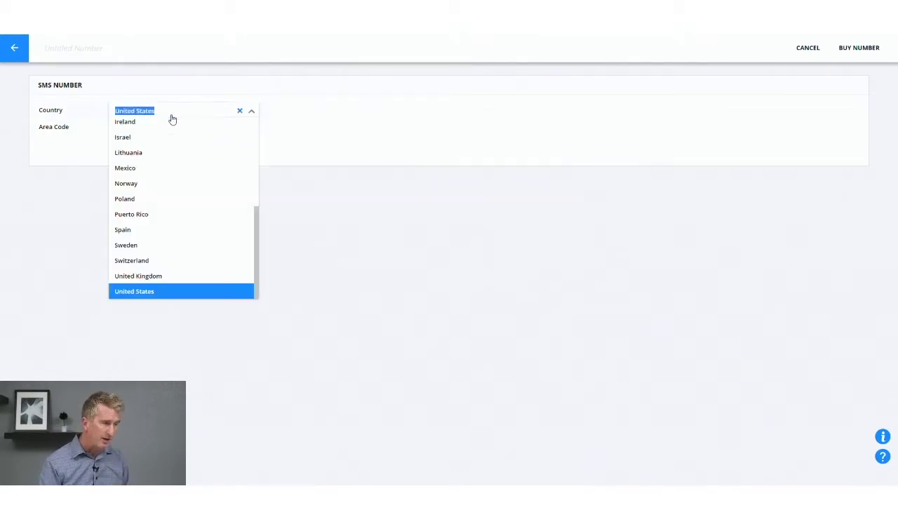
{"action": "scroll", "coordinate": [218, 263], "scroll_direction": "up", "scroll_amount": 5}
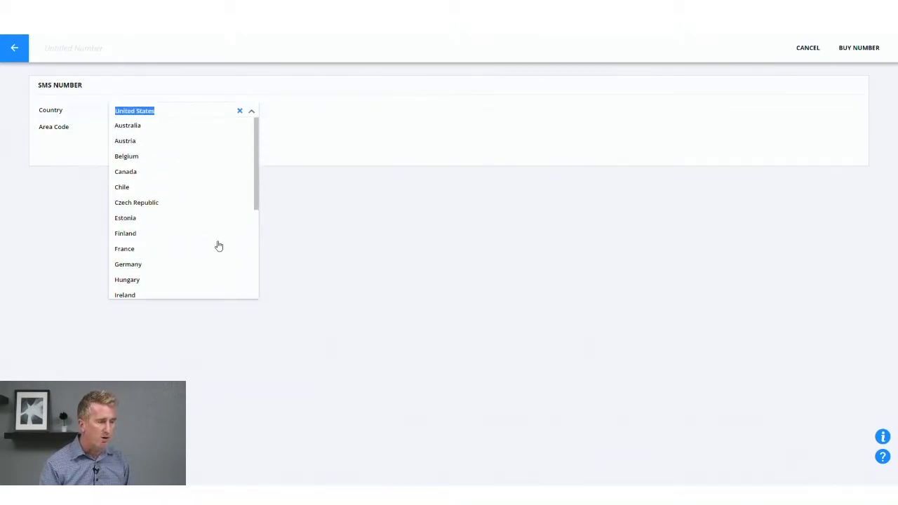
{"action": "left_click", "coordinate": [199, 131]}
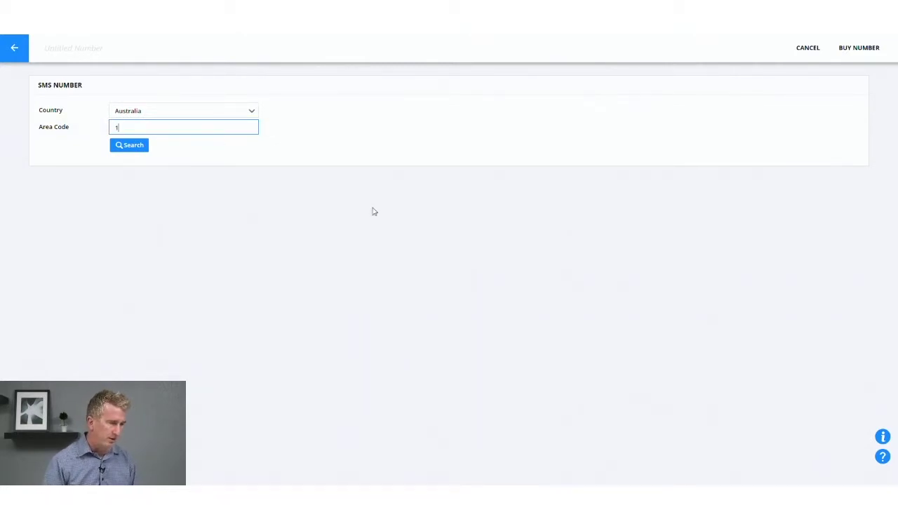
- Set the SMS number's country to United States and area code to 805, and search for available numbers
{"action": "left_click", "coordinate": [173, 114]}
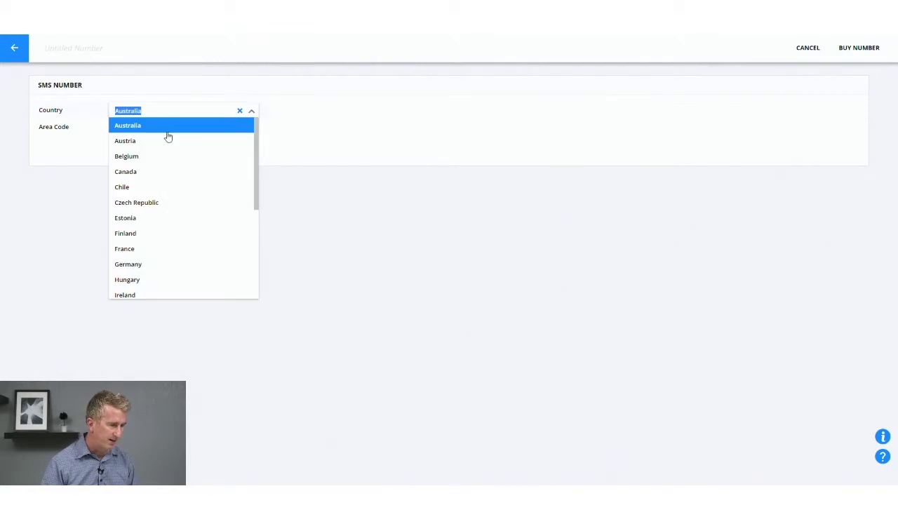
{"action": "scroll", "coordinate": [200, 219], "scroll_direction": "down", "scroll_amount": 5}
{"action": "left_click", "coordinate": [184, 290]}
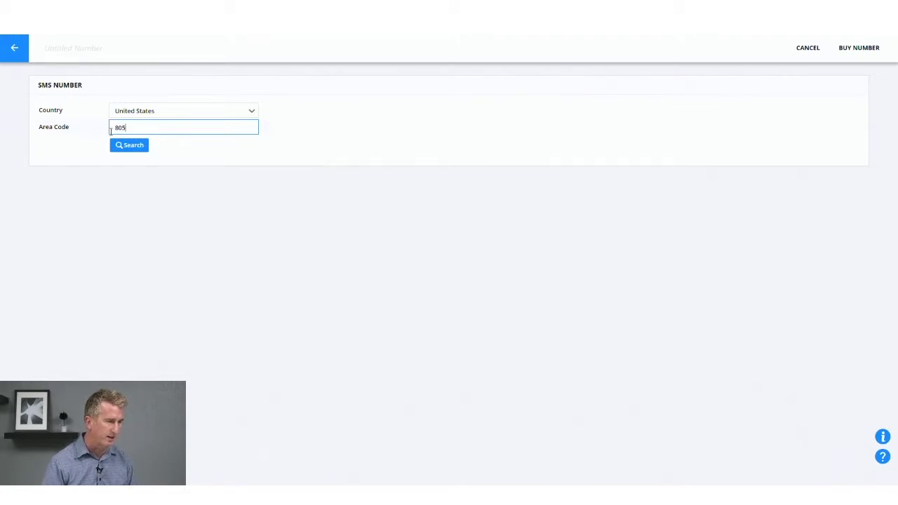
{"action": "left_click", "coordinate": [131, 146]}
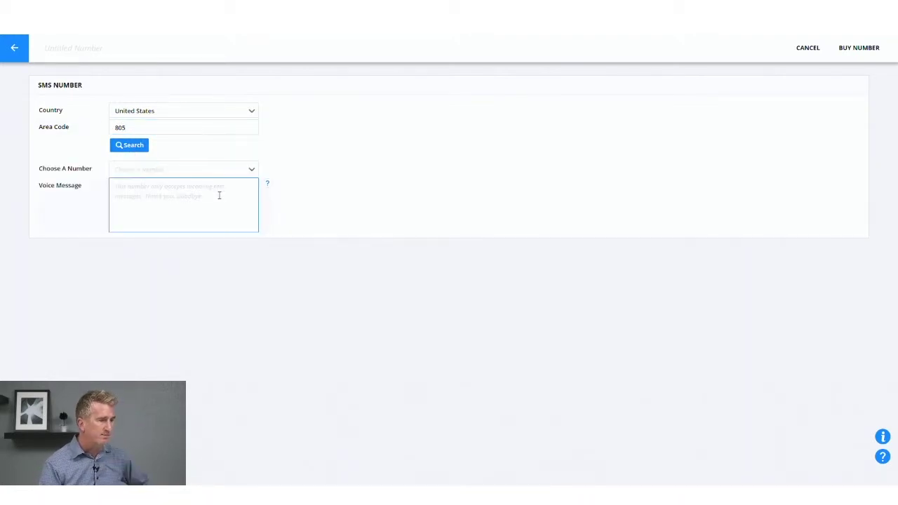
- Browse the available 805 numbers and select the first one for the new SMS number
{"action": "left_click", "coordinate": [161, 171]}
{"action": "scroll", "coordinate": [208, 321], "scroll_direction": "down", "scroll_amount": 5}
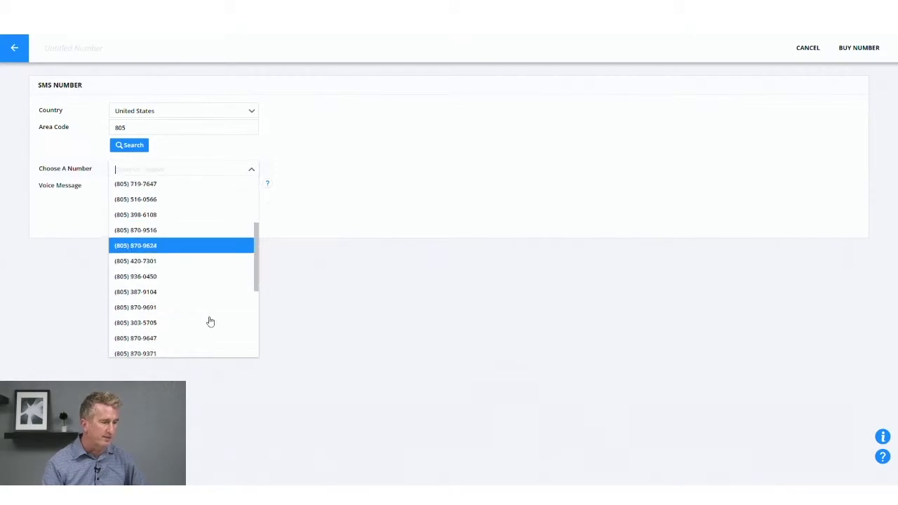
{"action": "scroll", "coordinate": [209, 344], "scroll_direction": "up", "scroll_amount": 5}
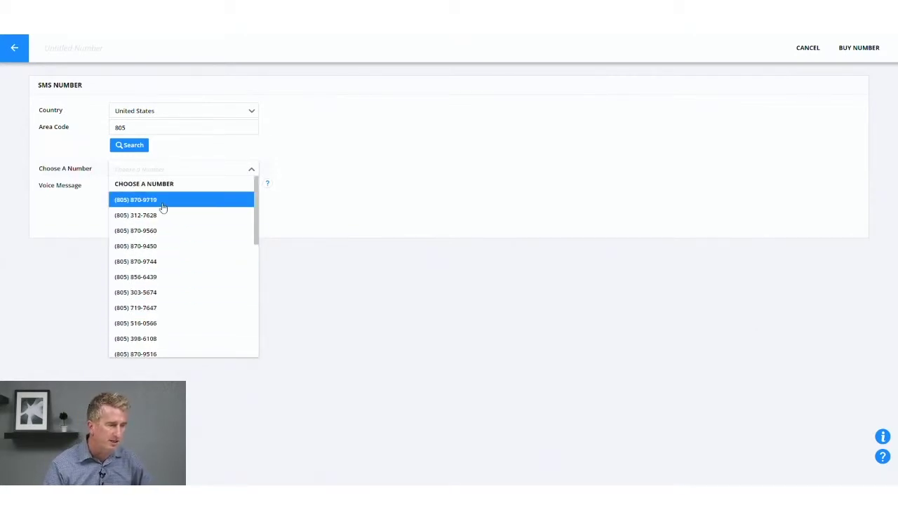
{"action": "left_click", "coordinate": [163, 204]}
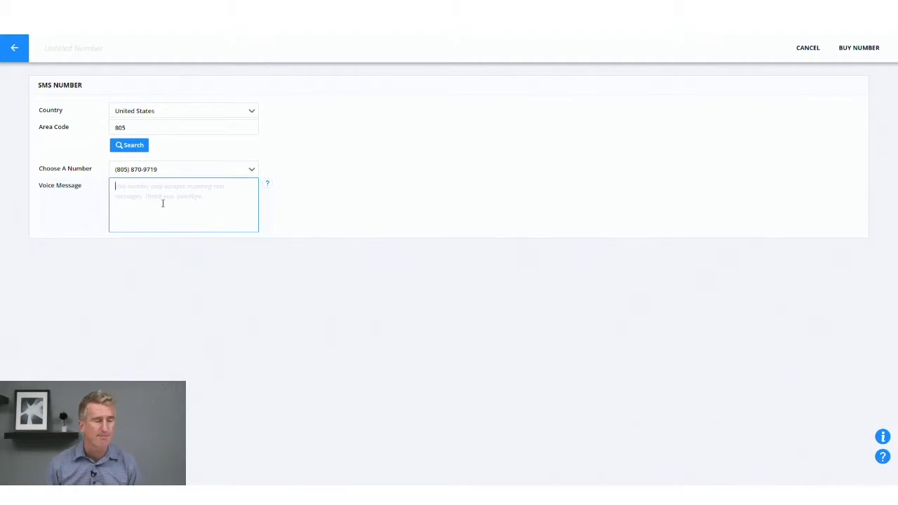
- Check the help for the Voice Message field and leave the new number form without saving
{"action": "left_click", "coordinate": [267, 184]}
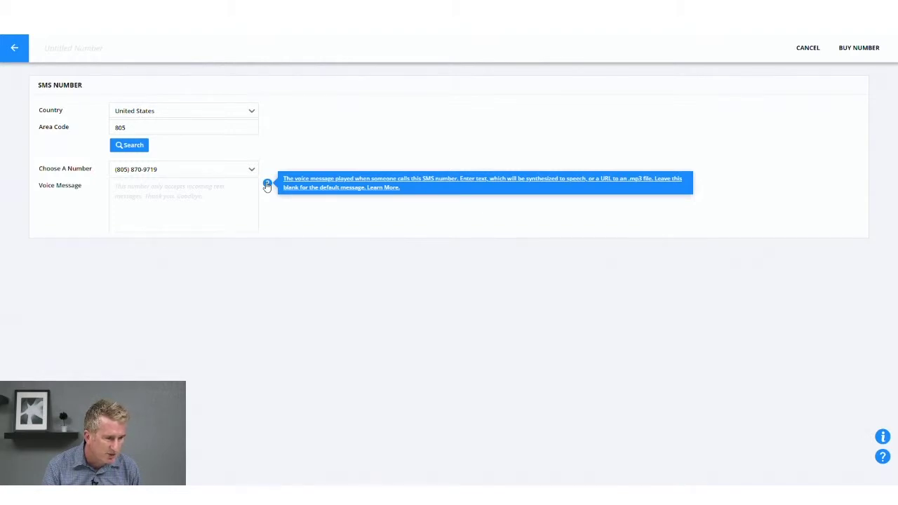
{"action": "left_click", "coordinate": [195, 194]}
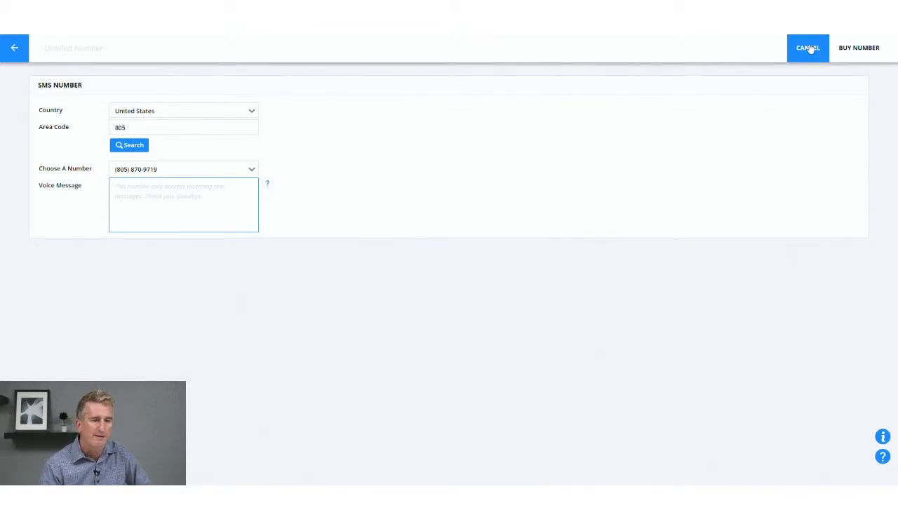
{"action": "left_click", "coordinate": [16, 49]}
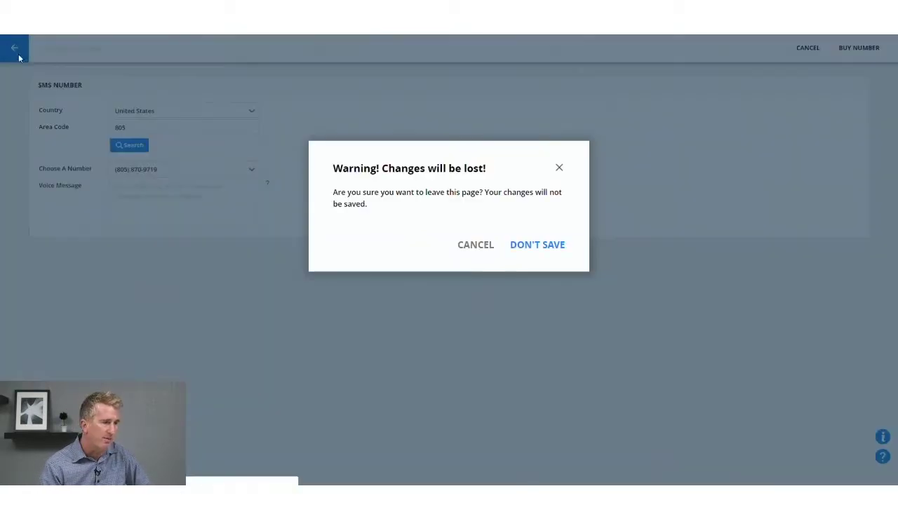
{"action": "left_click", "coordinate": [514, 247]}
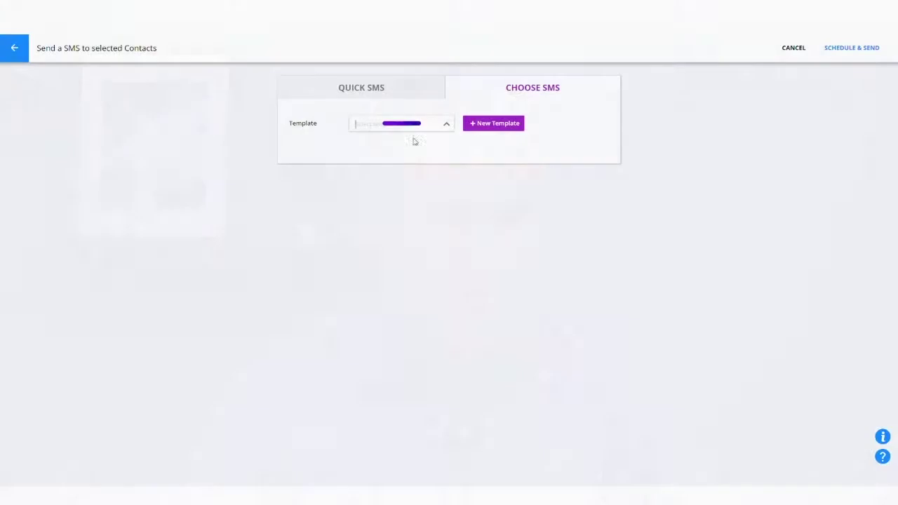
- Compose a quick SMS instead of using a template, reading "Type one out.", from CNS Admin Number to the contact's SMS Number
{"action": "left_click", "coordinate": [413, 125]}
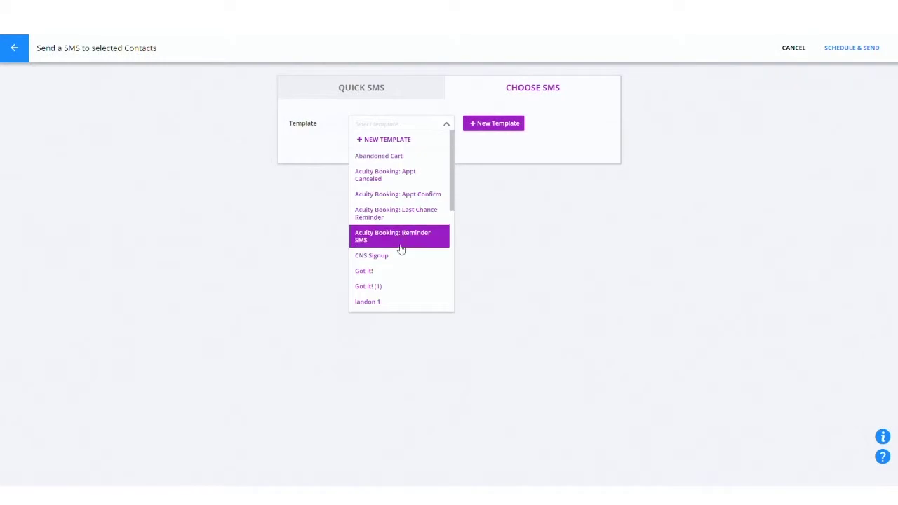
{"action": "left_click", "coordinate": [371, 88]}
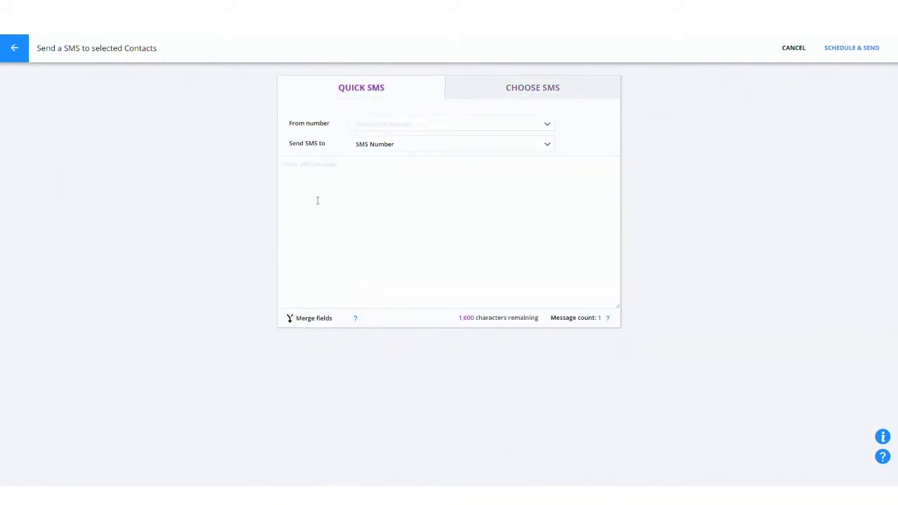
{"action": "type", "text": "T"}
{"action": "left_click", "coordinate": [375, 126]}
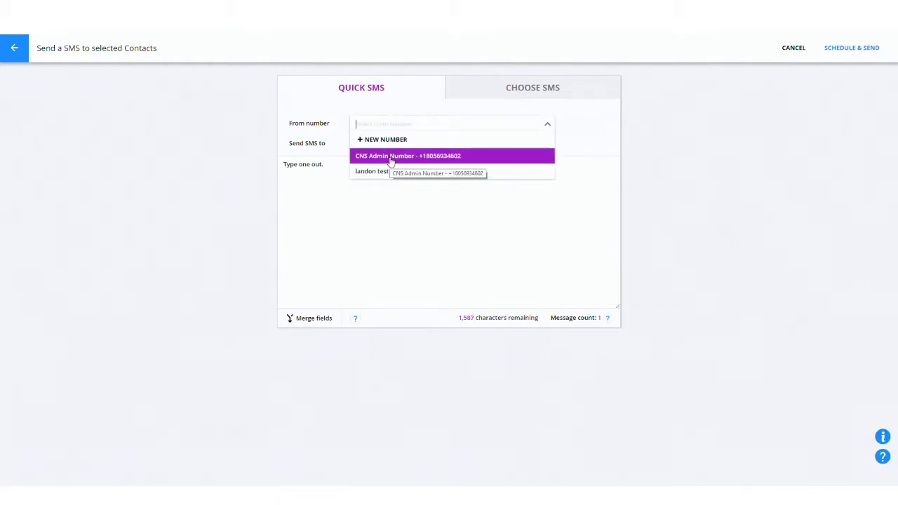
{"action": "left_click", "coordinate": [390, 158]}
{"action": "left_click", "coordinate": [391, 145]}
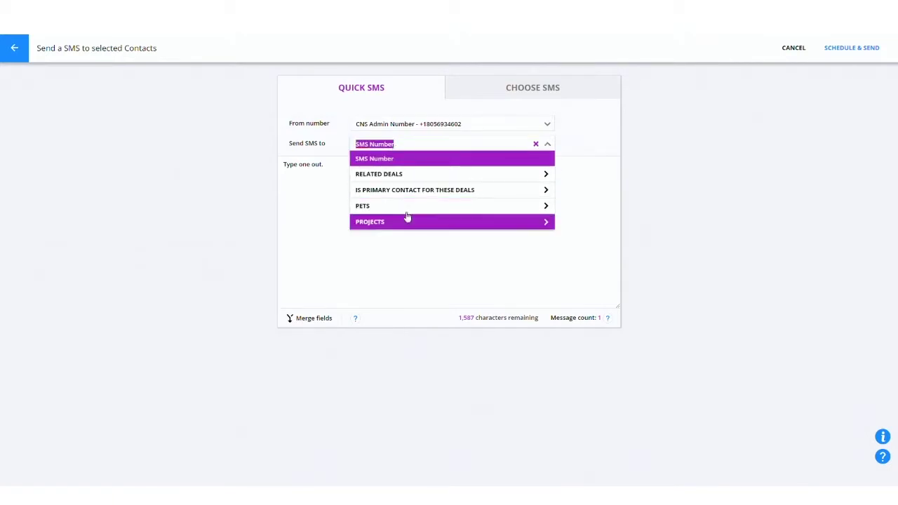
{"action": "left_click", "coordinate": [411, 166]}
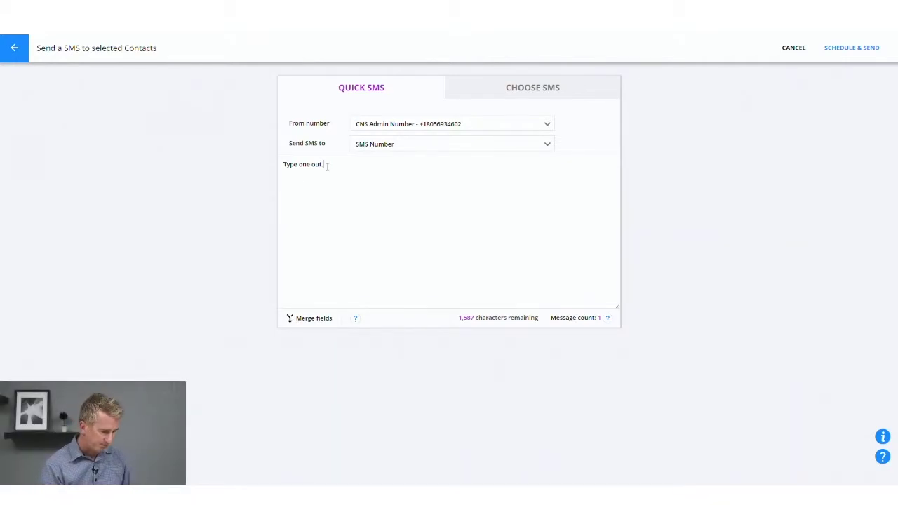
- Add "Hi [First Name]..." to the message using the First Name merge field and leave the SMS unsent
{"action": "left_click", "coordinate": [306, 318]}
{"action": "left_click", "coordinate": [302, 171]}
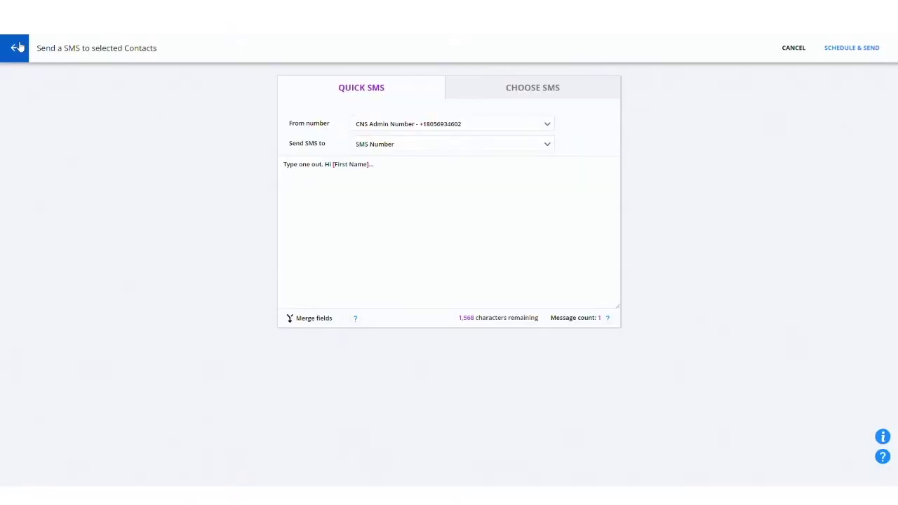
{"action": "left_click", "coordinate": [17, 47]}
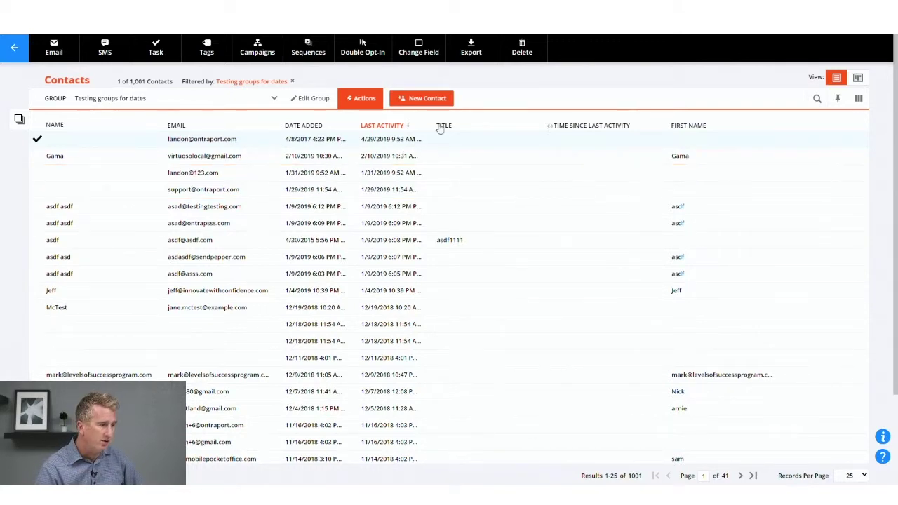
- Open the selected contact's record and examine its contact information for the SMS Number field
{"action": "left_click", "coordinate": [225, 138]}
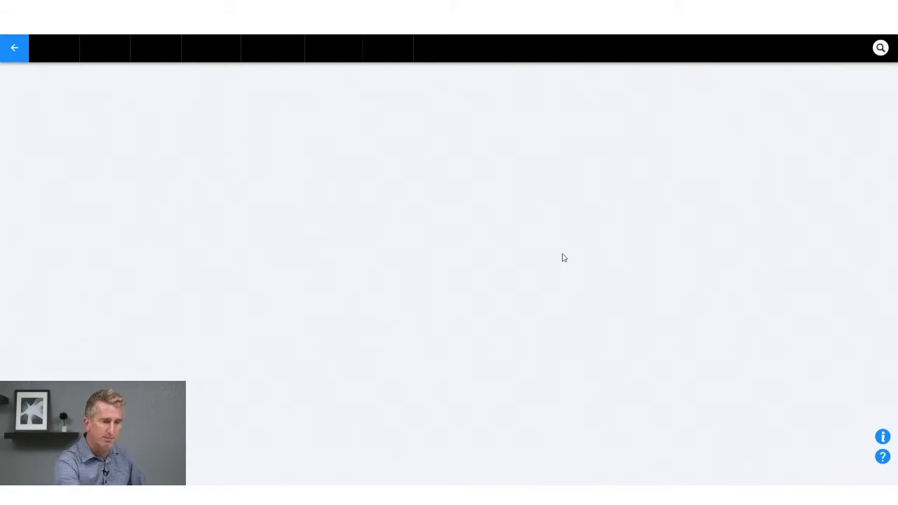
{"action": "scroll", "coordinate": [280, 260], "scroll_direction": "down", "scroll_amount": 4}
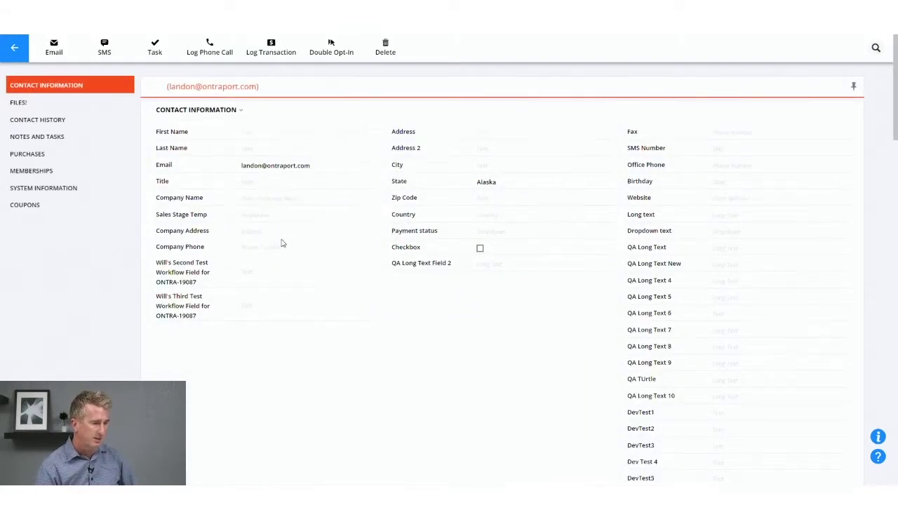
{"action": "scroll", "coordinate": [280, 281], "scroll_direction": "down", "scroll_amount": 3}
{"action": "scroll", "coordinate": [285, 294], "scroll_direction": "up", "scroll_amount": 6}
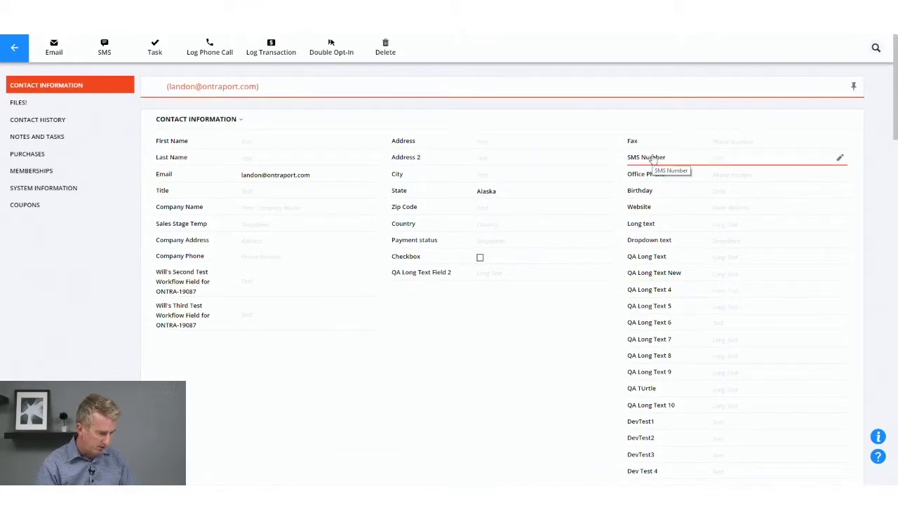
- Search the contact record for "bulk" to examine the bulk email and bulk SMS status fields
{"action": "key", "text": "ctrl+f"}
{"action": "type", "text": "bulk"}
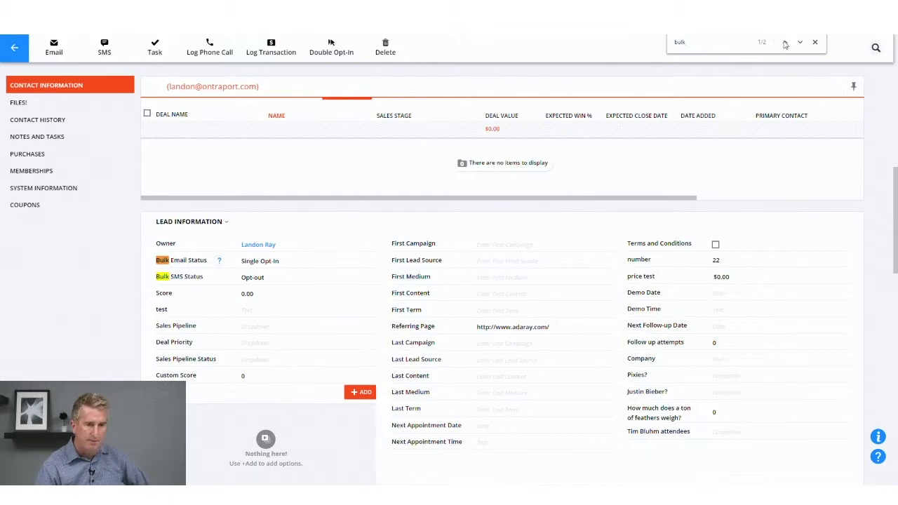
{"action": "left_click", "coordinate": [815, 42]}
{"action": "mouse_move", "coordinate": [181, 259]}
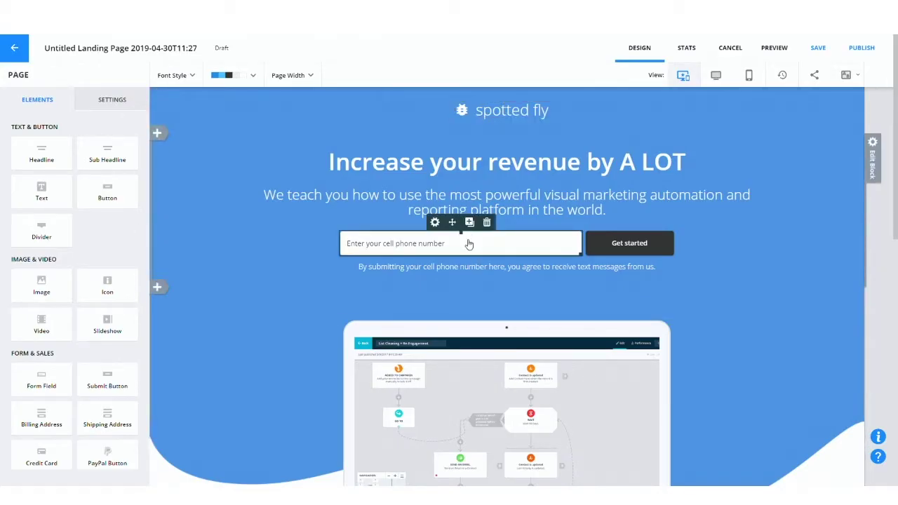
- Inspect the settings of the landing page's cell phone number form field, including its linked contact field
{"action": "left_click", "coordinate": [368, 249]}
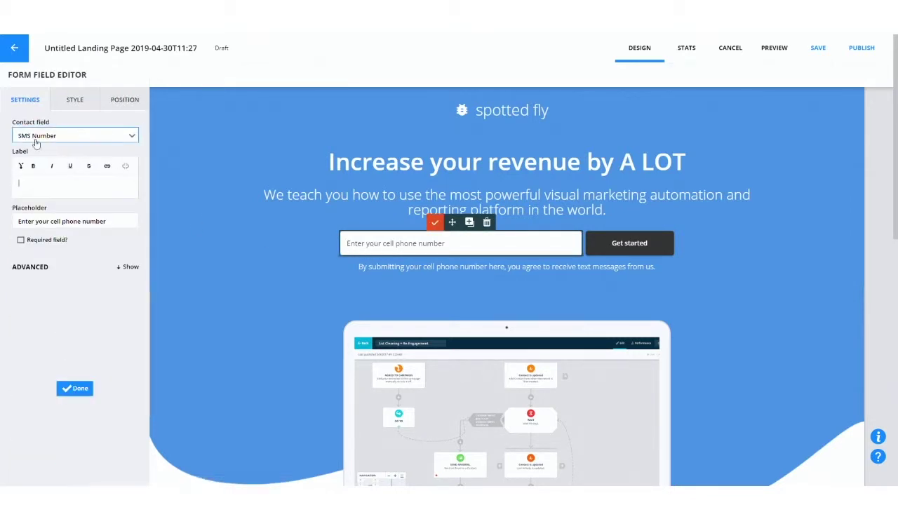
{"action": "left_click", "coordinate": [307, 288]}
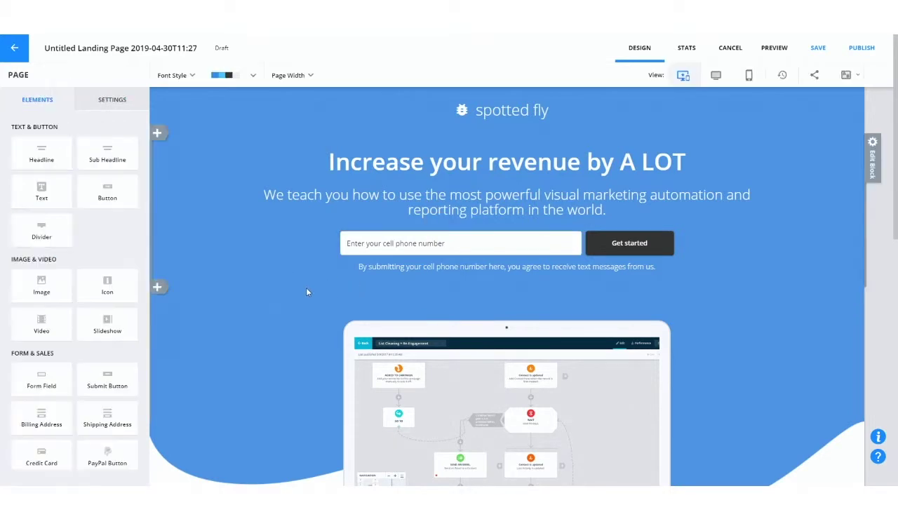
{"action": "left_click", "coordinate": [412, 244]}
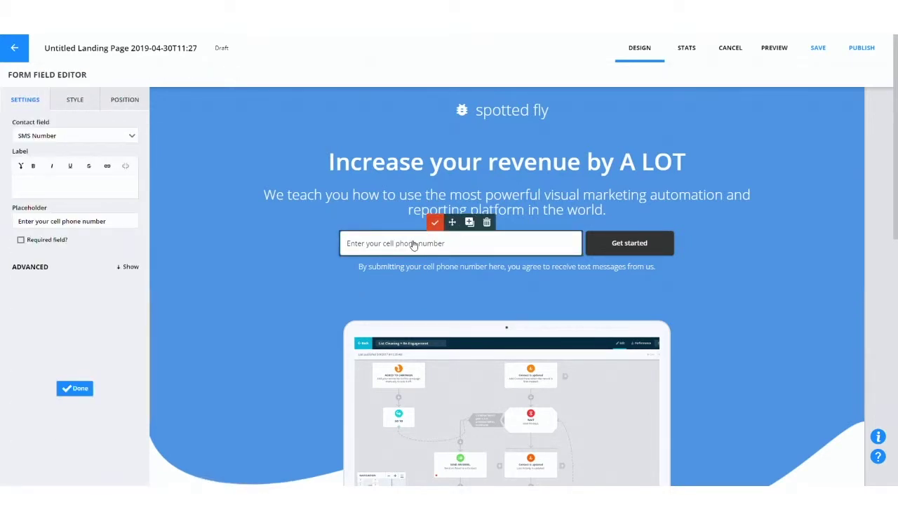
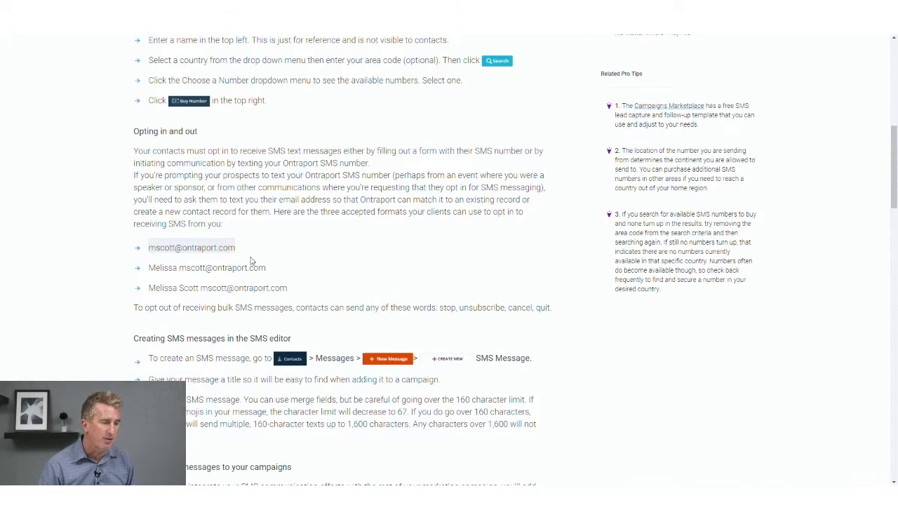
- Highlight the accepted SMS opt-in text formats in the help article's "Opting in and out" section
{"action": "left_click_drag", "start_coordinate": [146, 247], "coordinate": [239, 248]}
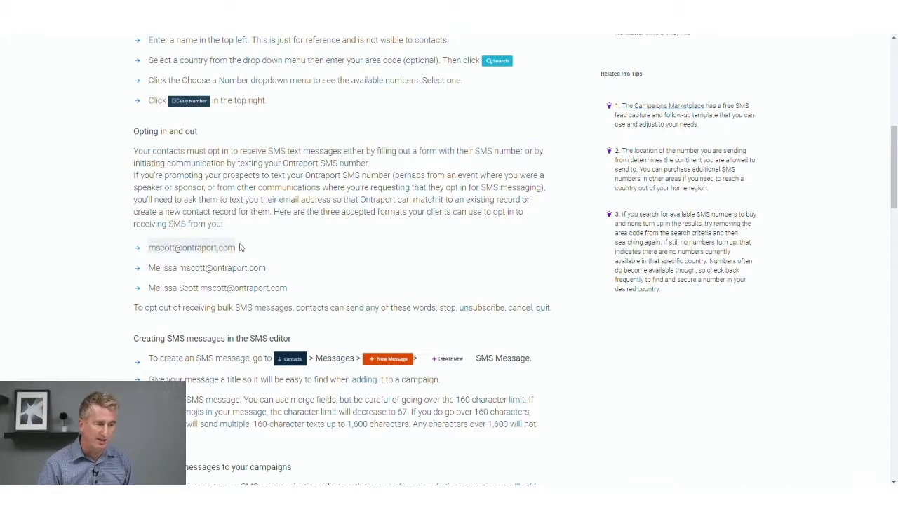
{"action": "double_click", "coordinate": [150, 269]}
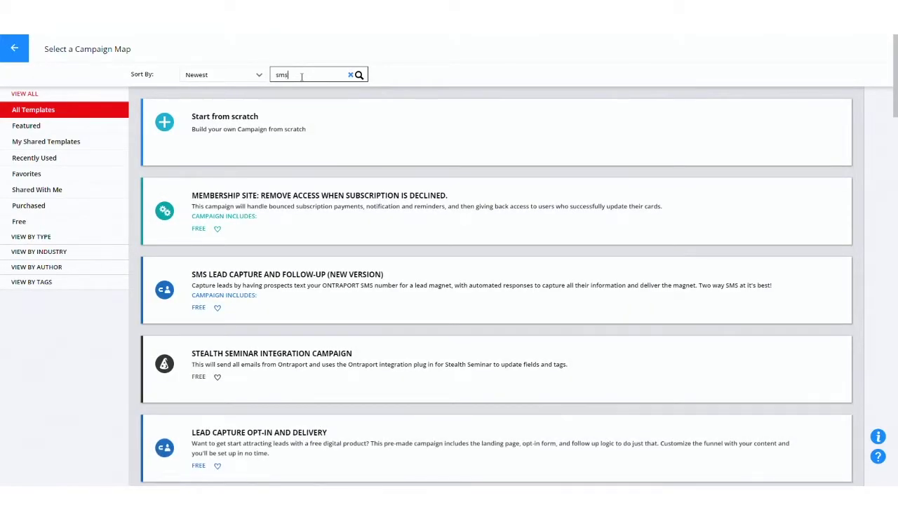
- Search the campaign map templates for "sms" and load the SMS Lead Capture and Follow-Up (New Version) campaign
{"action": "key", "text": "Return"}
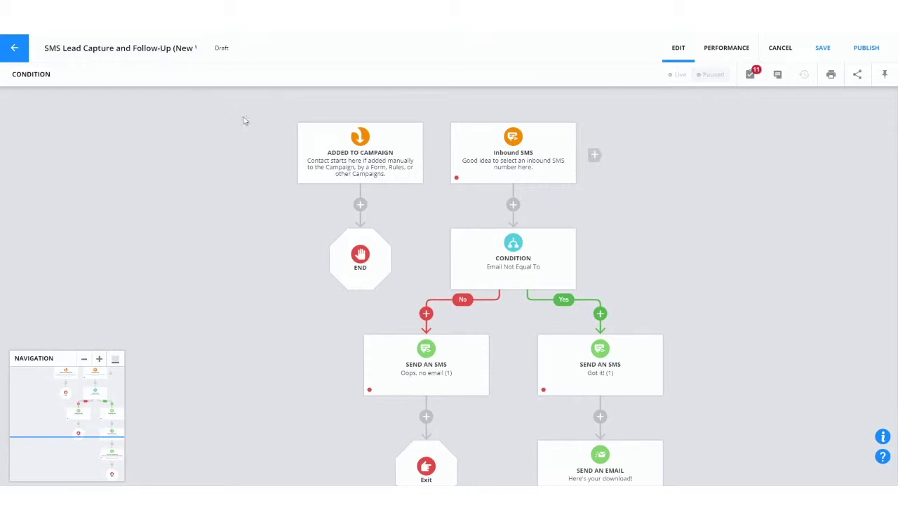
- Inspect the Inbound SMS trigger's settings and receiving number in the campaign map, and close them
{"action": "left_click_drag", "start_coordinate": [252, 278], "coordinate": [182, 275]}
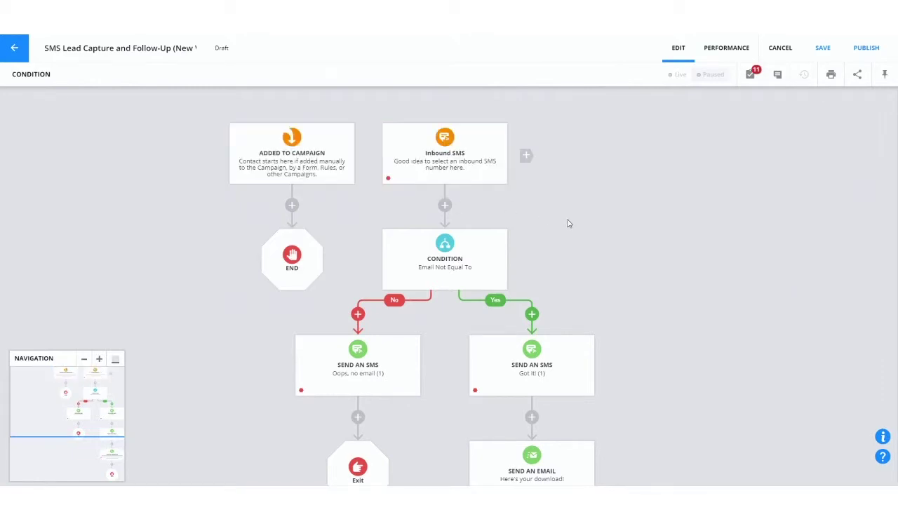
{"action": "left_click_drag", "start_coordinate": [567, 222], "coordinate": [600, 219]}
{"action": "left_click", "coordinate": [485, 164]}
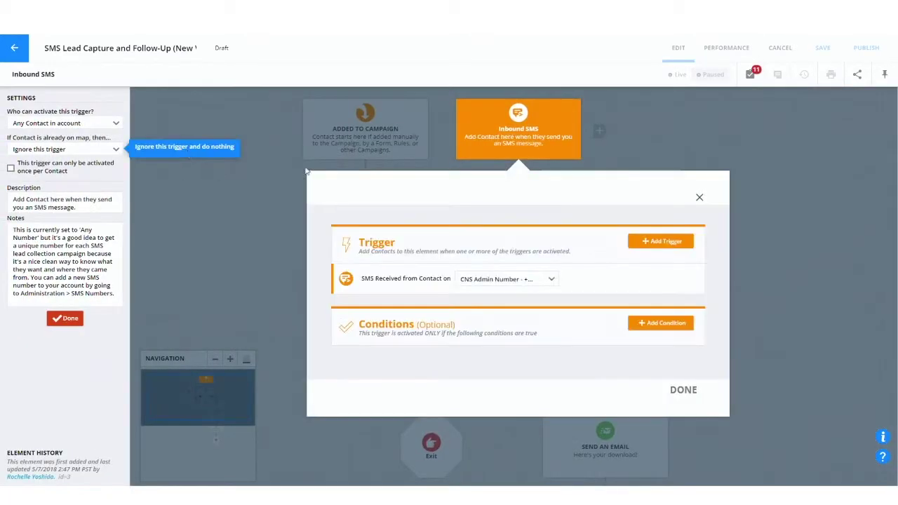
{"action": "left_click", "coordinate": [730, 137]}
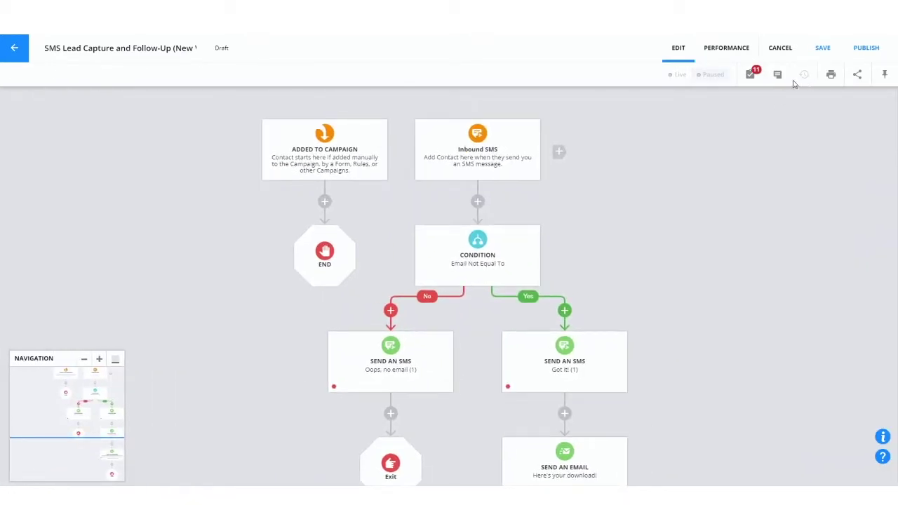
- Review the campaign's checklist items, from the overview video through the publishing and testing instructions
{"action": "left_click", "coordinate": [777, 74]}
{"action": "left_click", "coordinate": [753, 75]}
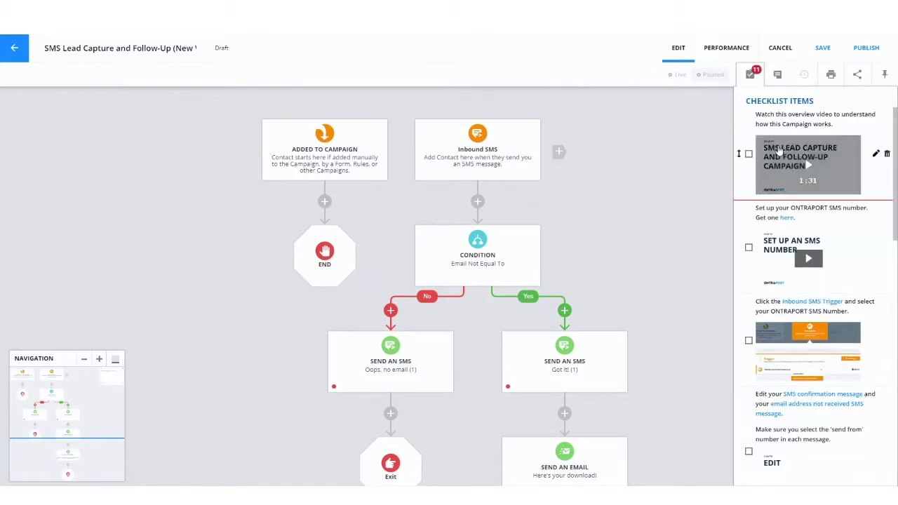
{"action": "scroll", "coordinate": [788, 326], "scroll_direction": "down", "scroll_amount": 3}
{"action": "scroll", "coordinate": [788, 326], "scroll_direction": "down", "scroll_amount": 10}
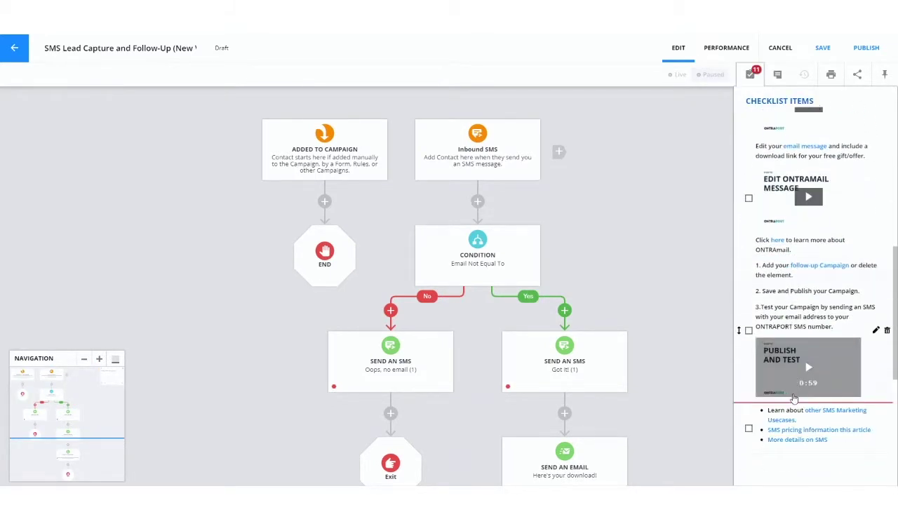
{"action": "scroll", "coordinate": [798, 342], "scroll_direction": "up", "scroll_amount": 10}
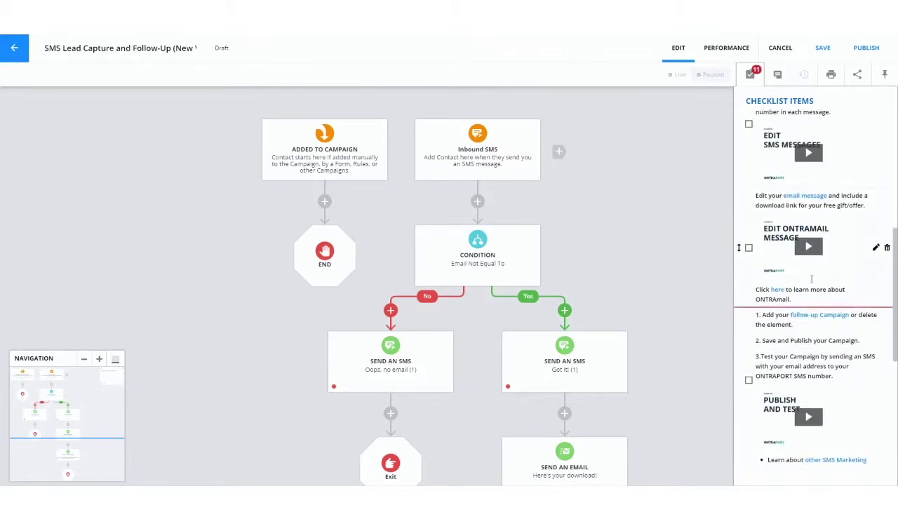
{"action": "scroll", "coordinate": [779, 242], "scroll_direction": "up", "scroll_amount": 1}
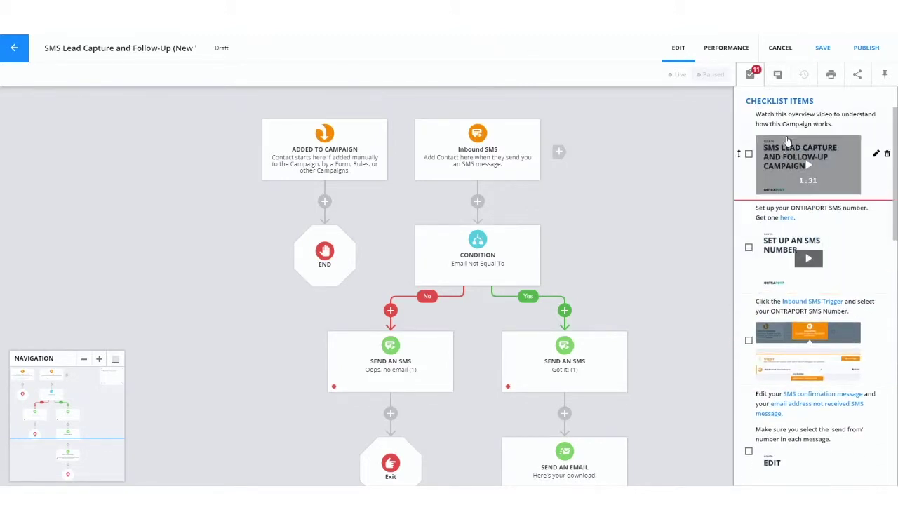
{"action": "scroll", "coordinate": [806, 307], "scroll_direction": "down", "scroll_amount": 10}
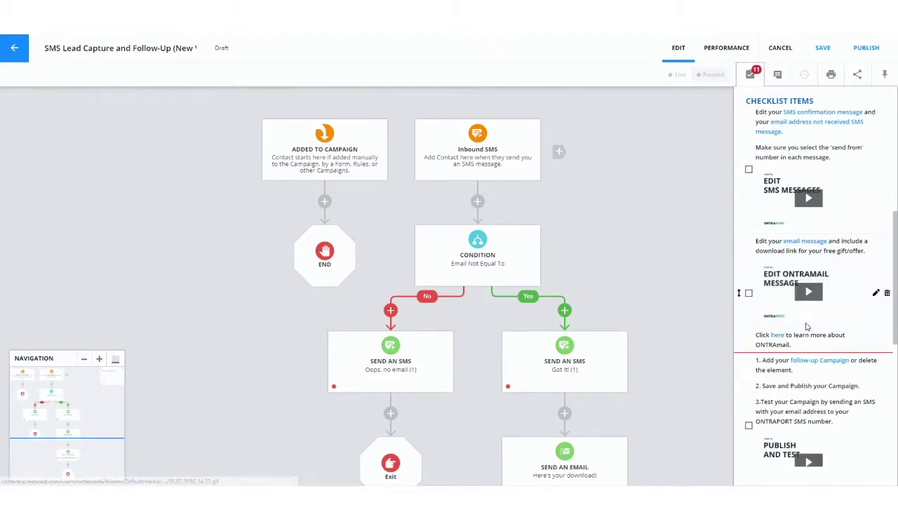
{"action": "scroll", "coordinate": [821, 359], "scroll_direction": "up", "scroll_amount": 10}
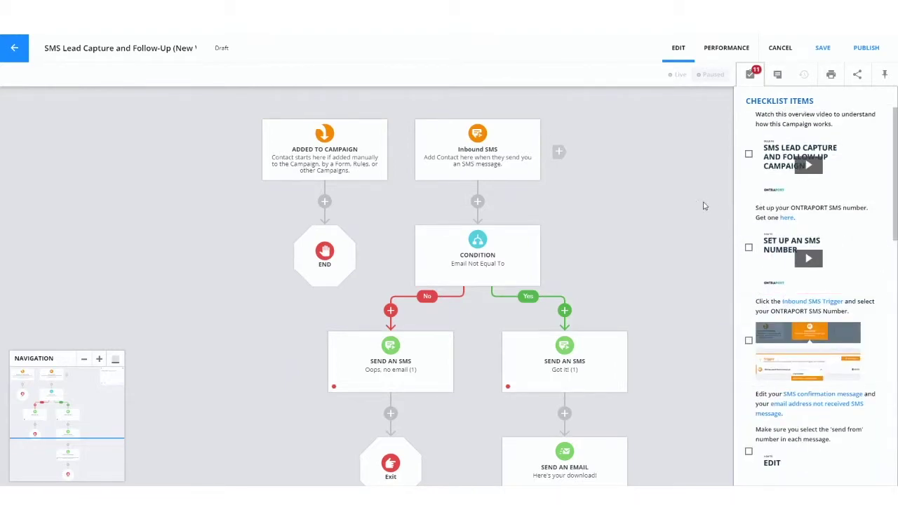
{"action": "scroll", "coordinate": [653, 248], "scroll_direction": "up", "scroll_amount": 5}
- Inspect the Inbound SMS trigger's receiving number and the email condition's field and criteria, closing each without changes
{"action": "scroll", "coordinate": [621, 334], "scroll_direction": "down", "scroll_amount": 3}
{"action": "mouse_move", "coordinate": [473, 185]}
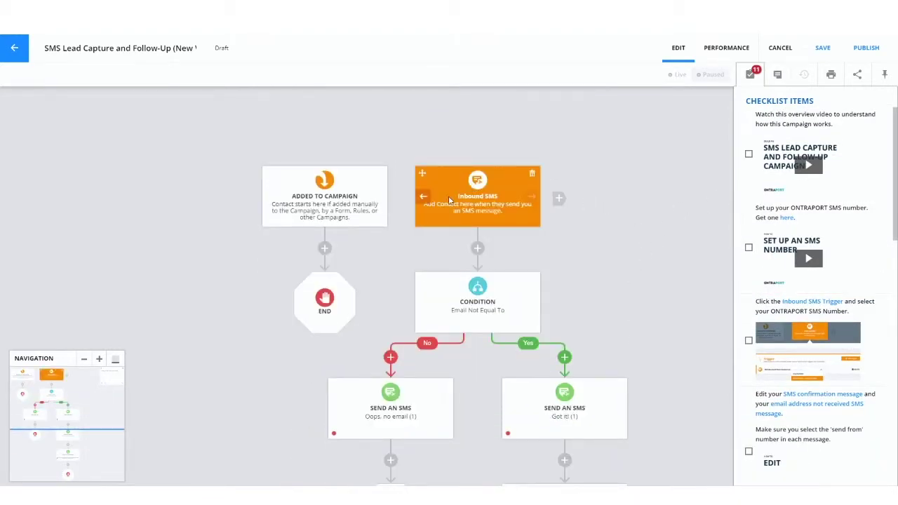
{"action": "left_click", "coordinate": [477, 202]}
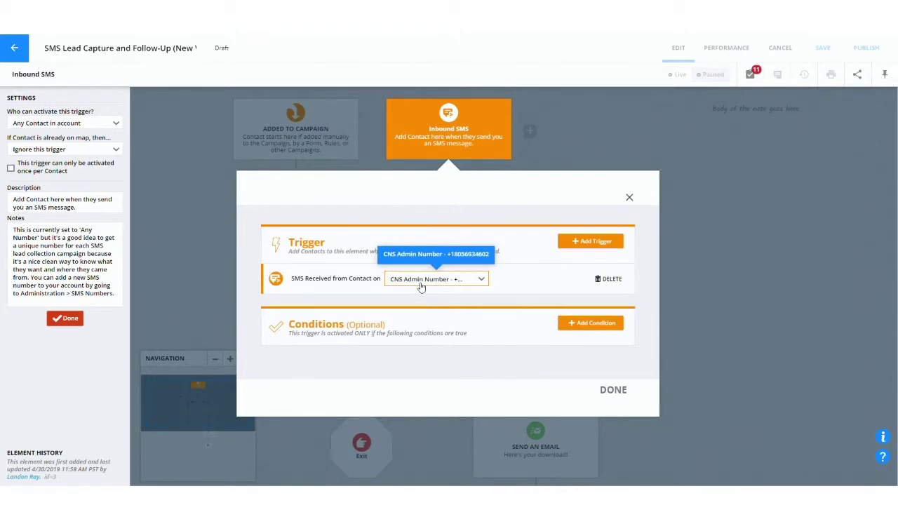
{"action": "left_click", "coordinate": [632, 198]}
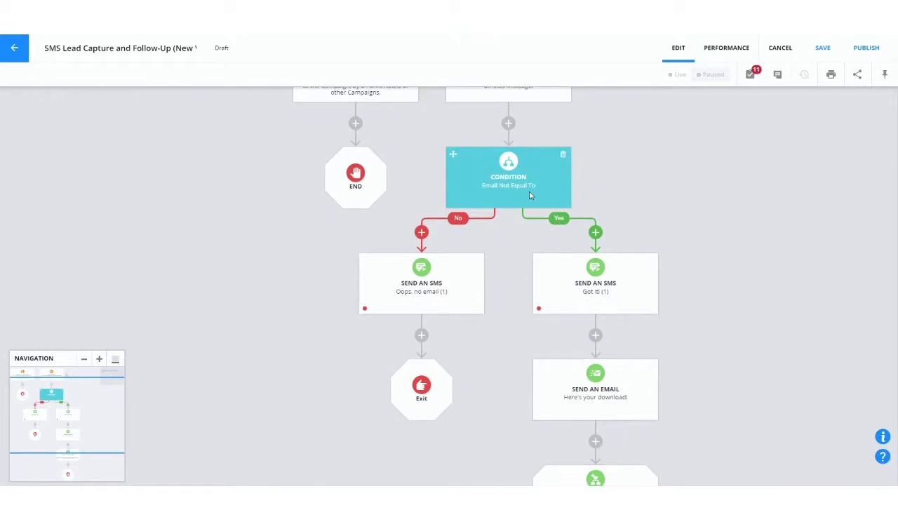
{"action": "left_click", "coordinate": [529, 196]}
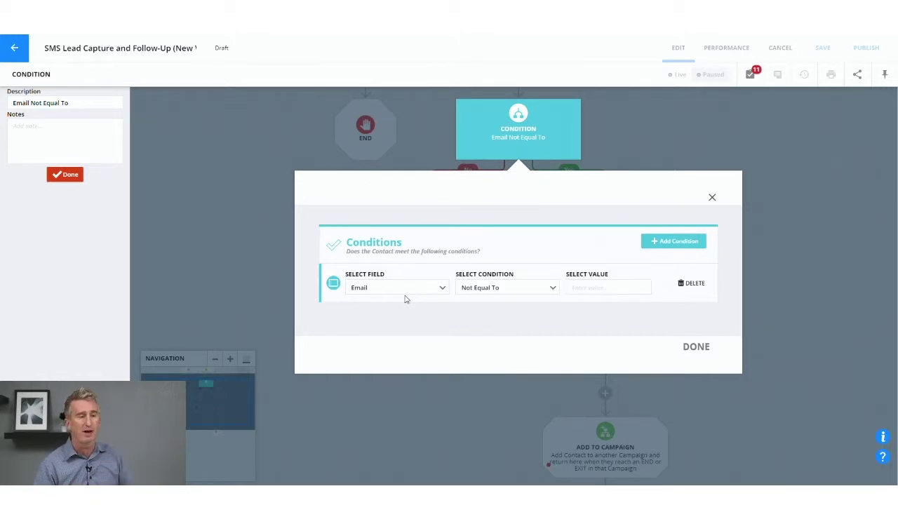
{"action": "left_click", "coordinate": [638, 137]}
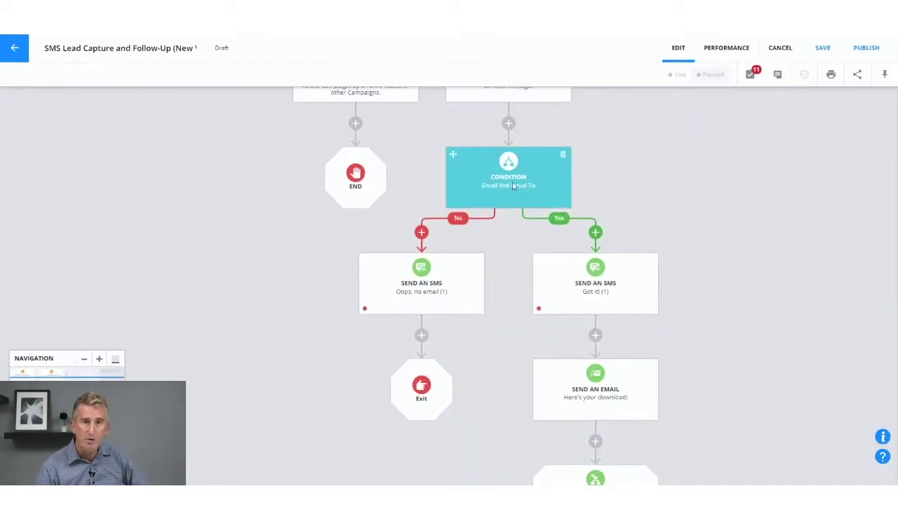
- Preview the "Oops, no email (1)" SMS on the No branch, and close its settings
{"action": "left_click", "coordinate": [401, 298]}
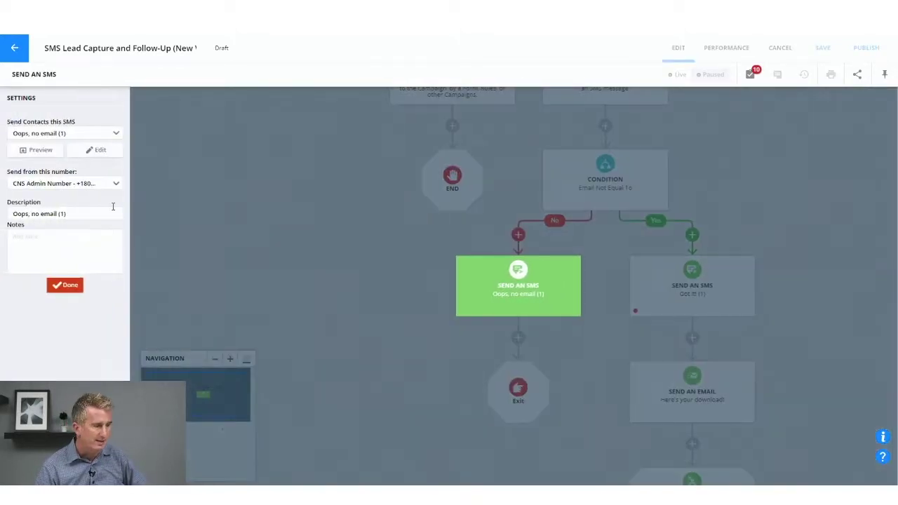
{"action": "left_click", "coordinate": [41, 150]}
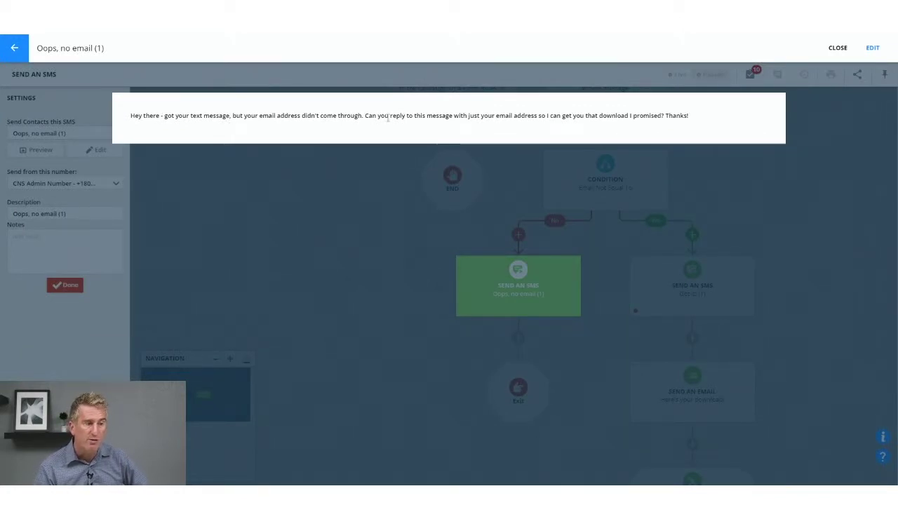
{"action": "left_click", "coordinate": [764, 179]}
{"action": "left_click", "coordinate": [240, 277]}
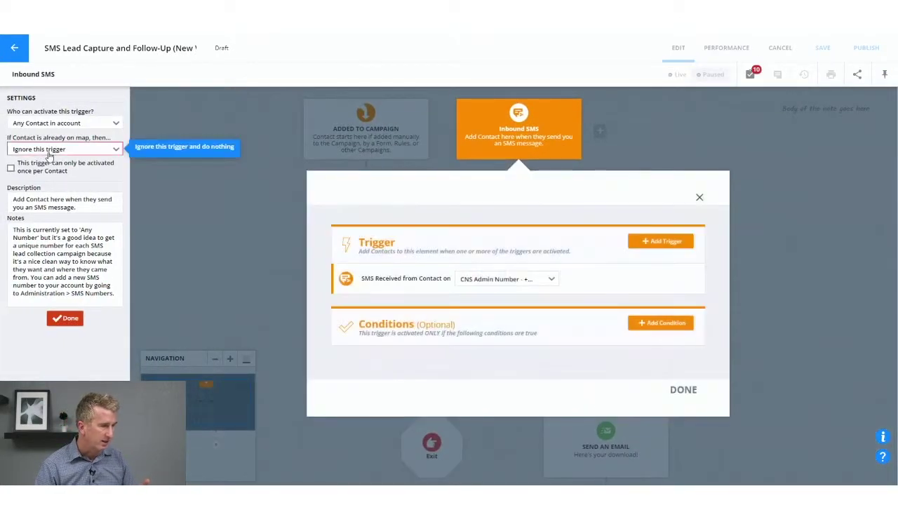
- Set the Inbound SMS trigger to "Move here when triggered" for contacts already on the map
{"action": "left_click", "coordinate": [52, 149]}
{"action": "left_click", "coordinate": [64, 177]}
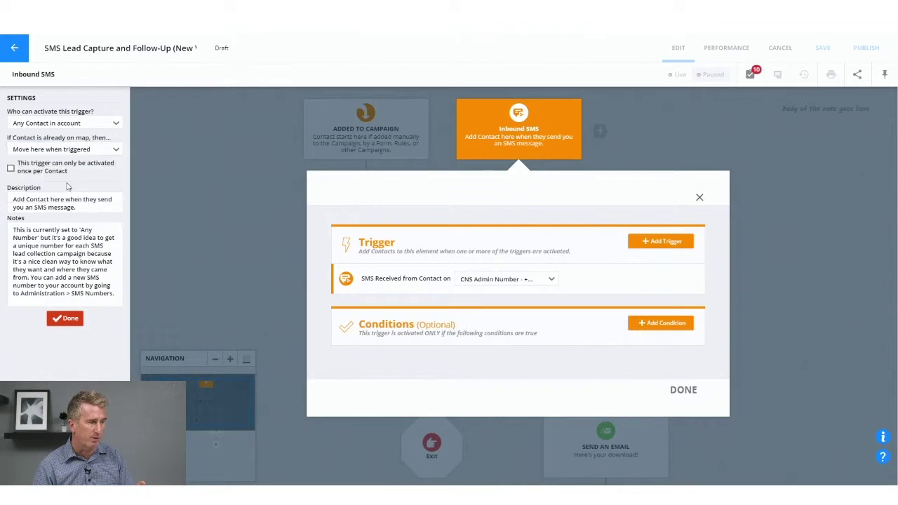
{"action": "left_click", "coordinate": [64, 319]}
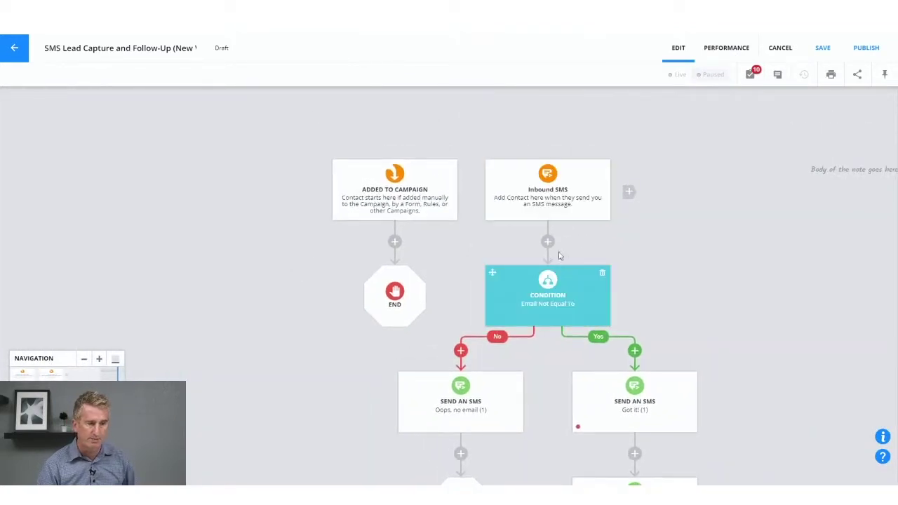
- Preview the "Got it! (1)" SMS on the Yes branch, and close its settings
{"action": "left_click_drag", "start_coordinate": [705, 266], "coordinate": [694, 185]}
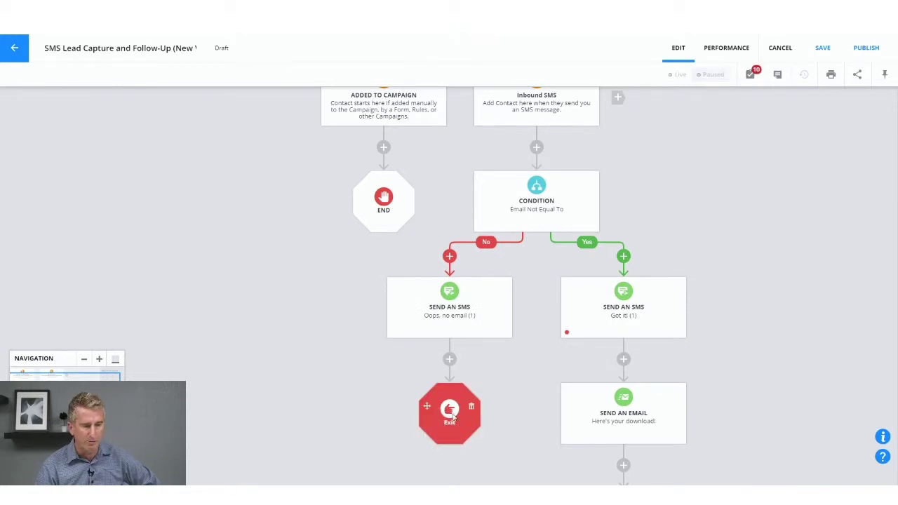
{"action": "scroll", "coordinate": [450, 436], "scroll_direction": "down", "scroll_amount": 2}
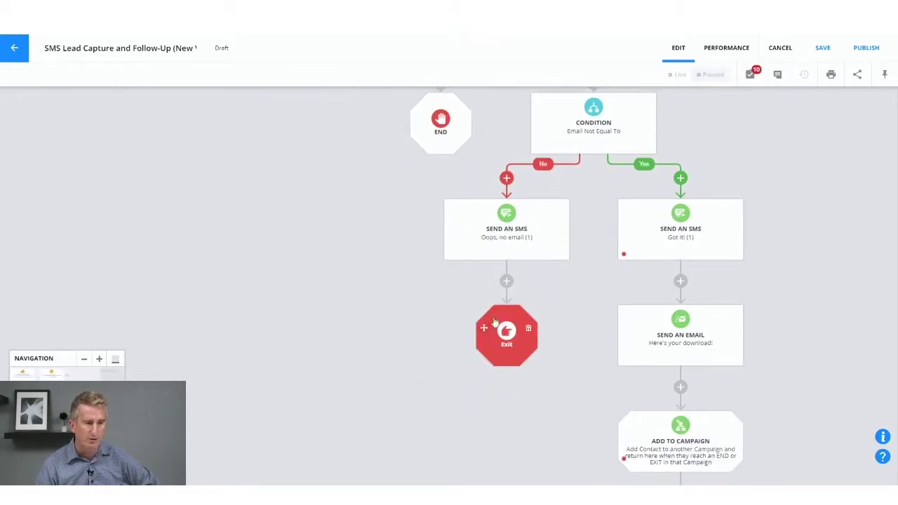
{"action": "scroll", "coordinate": [810, 139], "scroll_direction": "up", "scroll_amount": 5}
{"action": "left_click_drag", "start_coordinate": [703, 338], "coordinate": [683, 253]}
{"action": "left_click_drag", "start_coordinate": [730, 313], "coordinate": [710, 308]}
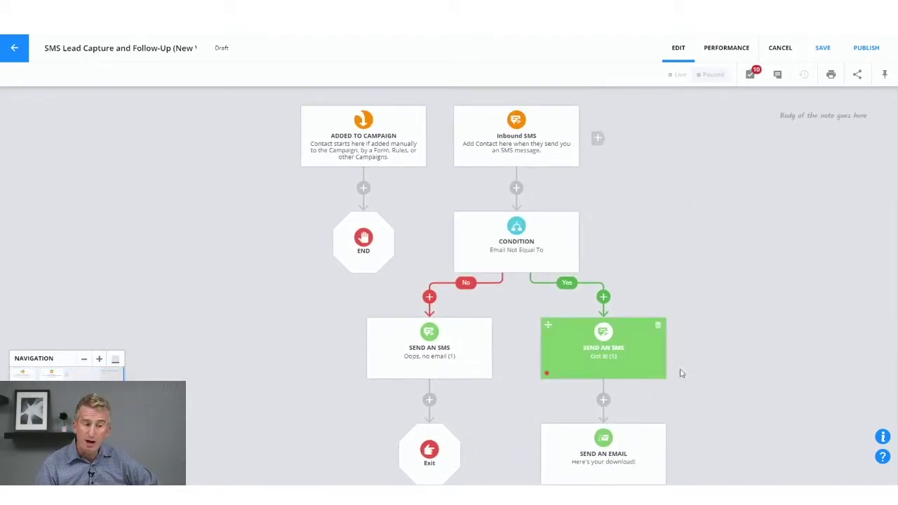
{"action": "scroll", "coordinate": [692, 307], "scroll_direction": "down", "scroll_amount": 4}
{"action": "left_click", "coordinate": [571, 232]}
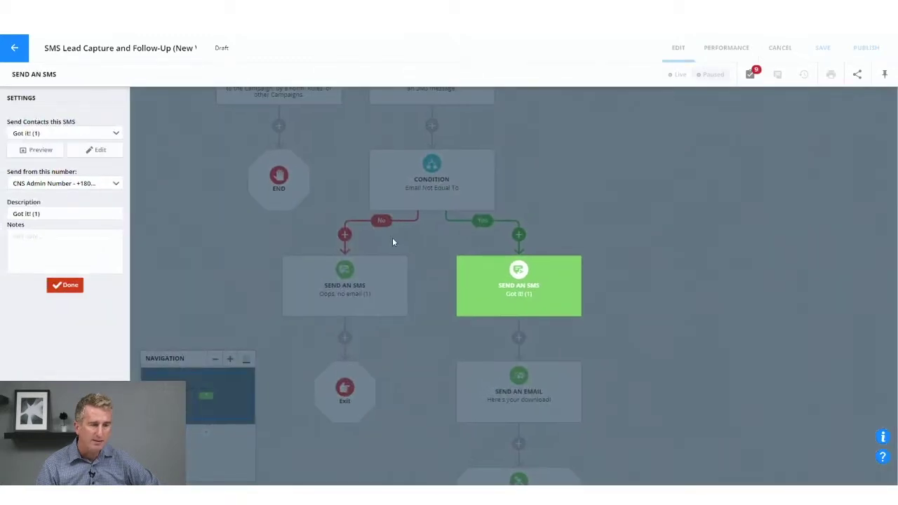
{"action": "left_click", "coordinate": [33, 153]}
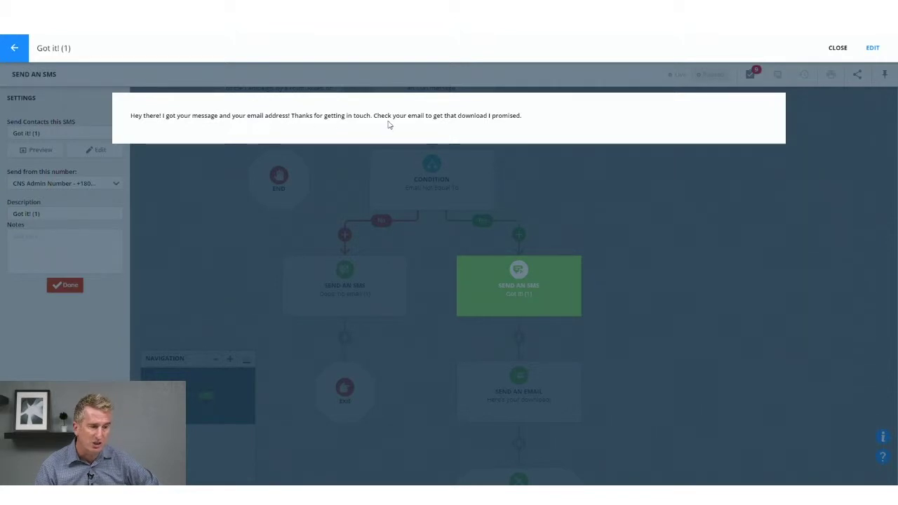
{"action": "left_click", "coordinate": [691, 217]}
{"action": "left_click", "coordinate": [649, 286]}
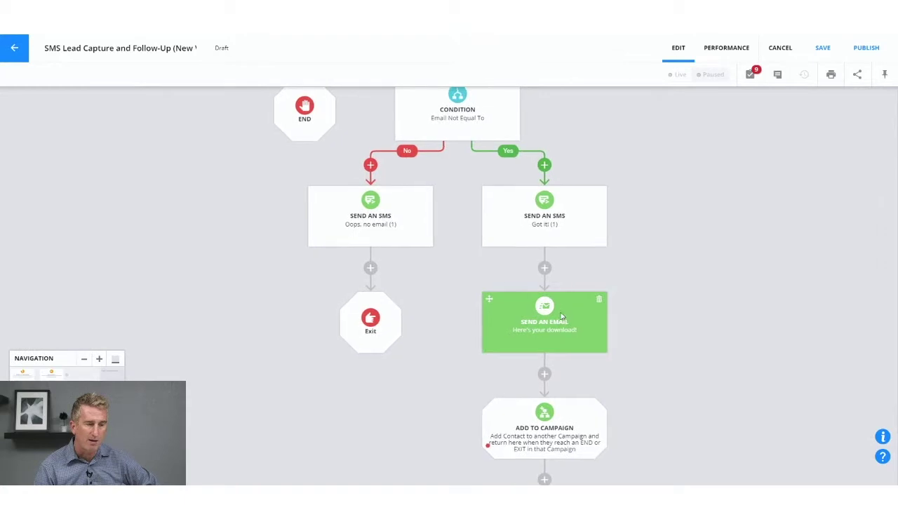
- Preview the "Here's your download!" email on the Yes branch, and close its settings
{"action": "left_click", "coordinate": [531, 337]}
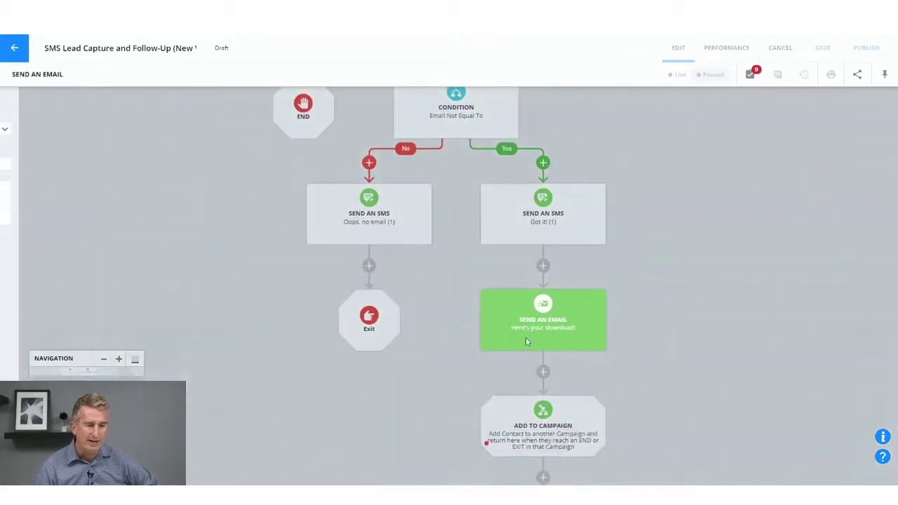
{"action": "left_click", "coordinate": [40, 144]}
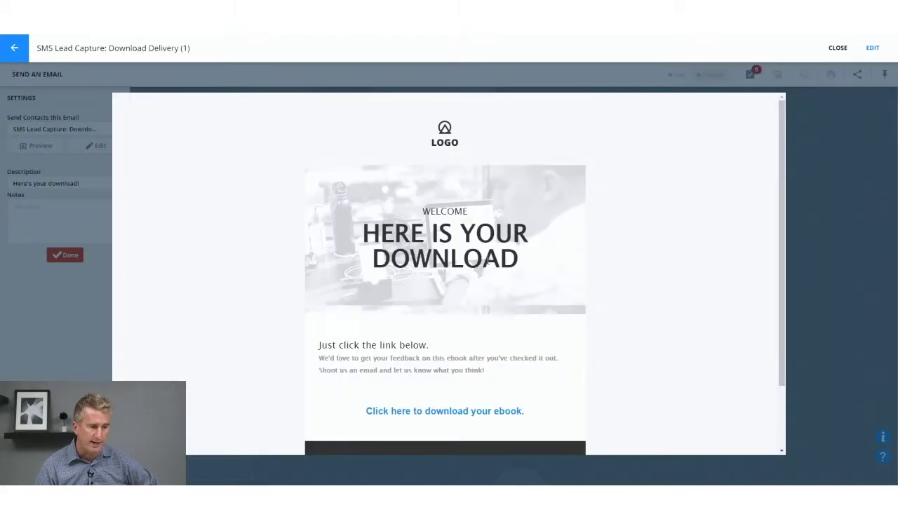
{"action": "scroll", "coordinate": [806, 194], "scroll_direction": "down", "scroll_amount": 3}
{"action": "left_click", "coordinate": [835, 168]}
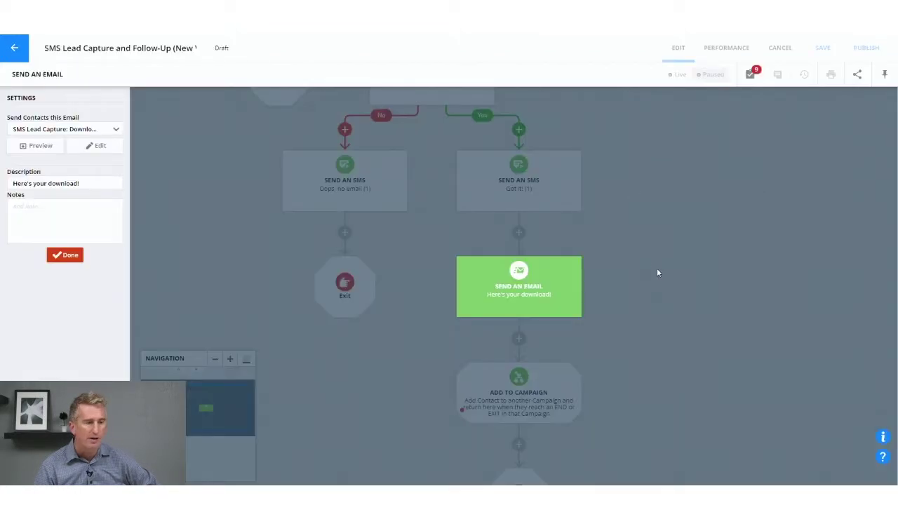
{"action": "left_click", "coordinate": [654, 228]}
- Review the rest of the campaign flow through the Add to Campaign element, and the map as a whole
{"action": "scroll", "coordinate": [673, 236], "scroll_direction": "down", "scroll_amount": 2}
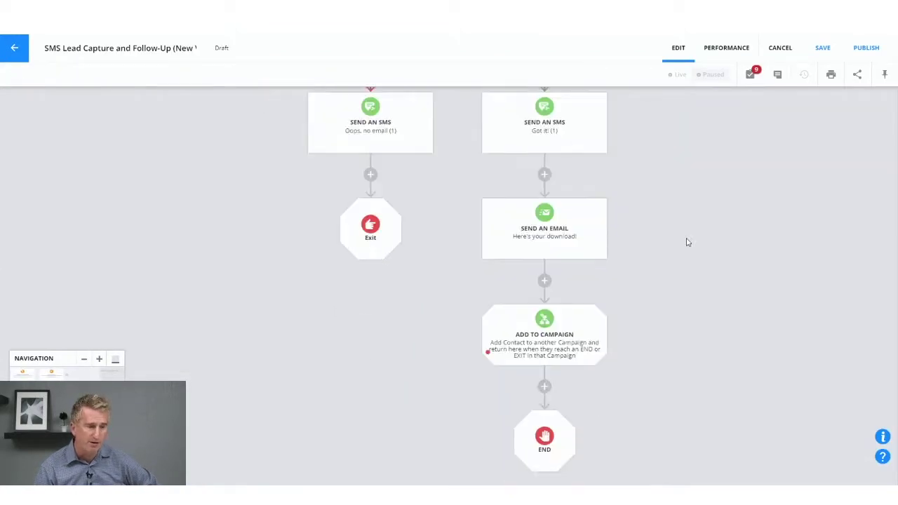
{"action": "scroll", "coordinate": [686, 243], "scroll_direction": "up", "scroll_amount": 1}
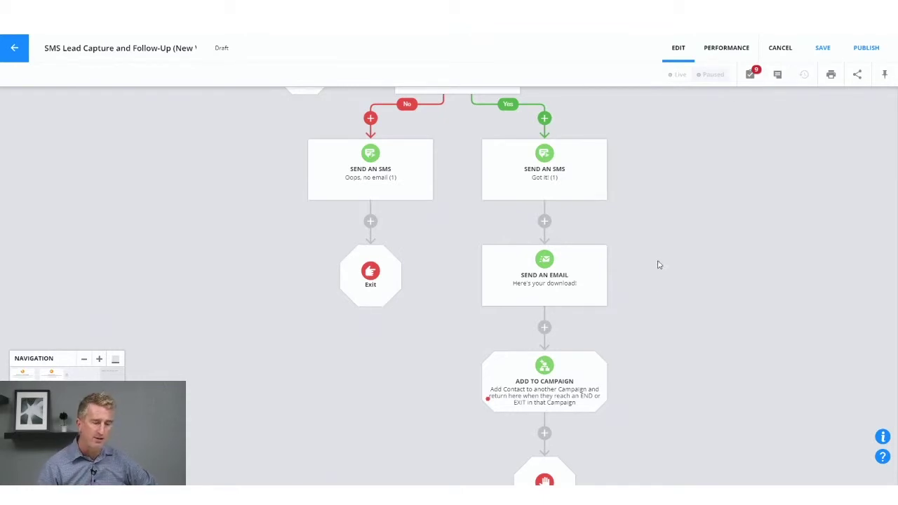
{"action": "scroll", "coordinate": [423, 353], "scroll_direction": "down", "scroll_amount": 4}
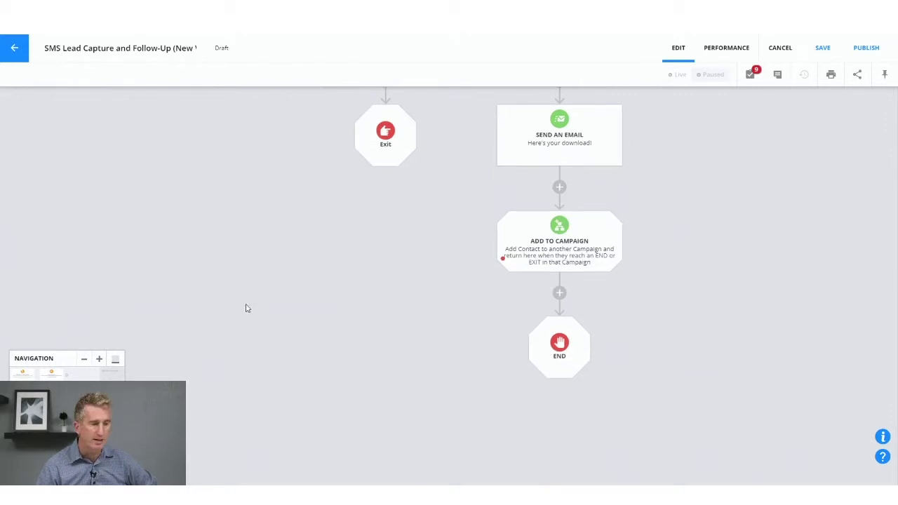
{"action": "scroll", "coordinate": [360, 239], "scroll_direction": "up", "scroll_amount": 8}
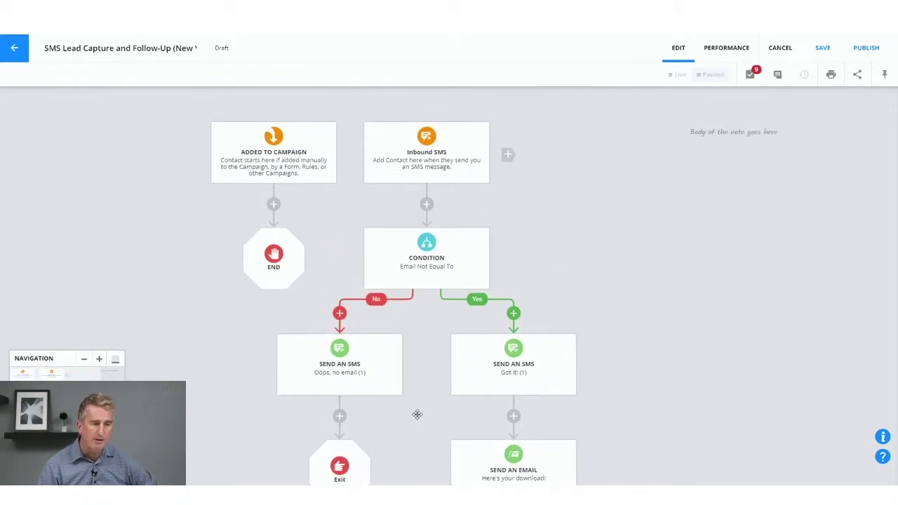
{"action": "left_click_drag", "start_coordinate": [640, 249], "coordinate": [657, 286]}
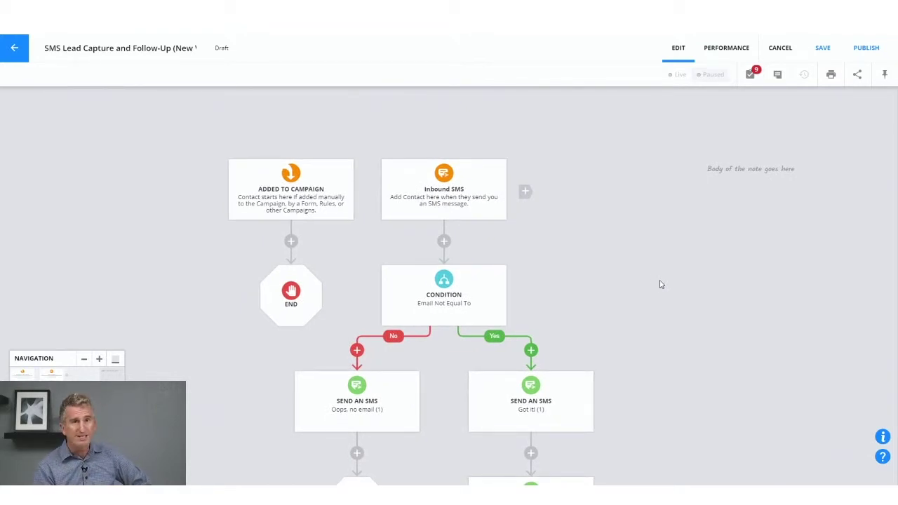
{"action": "left_click_drag", "start_coordinate": [553, 249], "coordinate": [604, 205]}
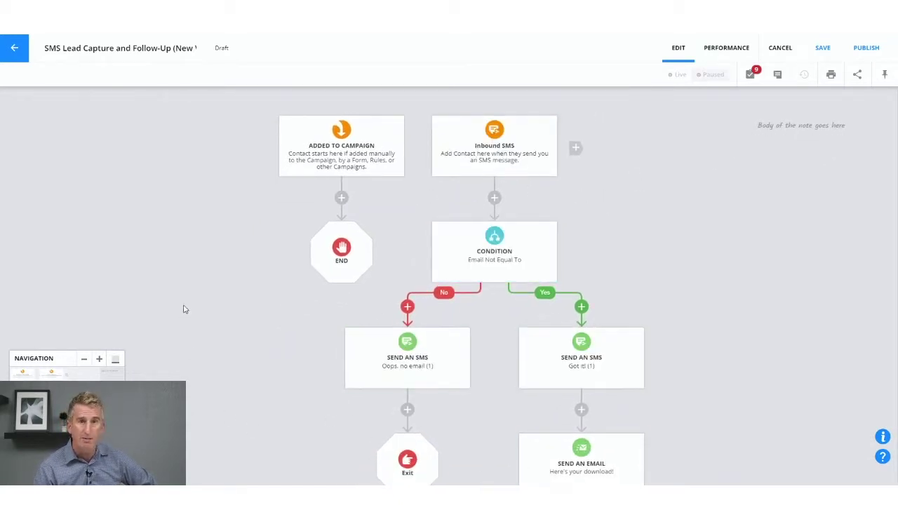
{"action": "left_click_drag", "start_coordinate": [184, 309], "coordinate": [281, 344]}
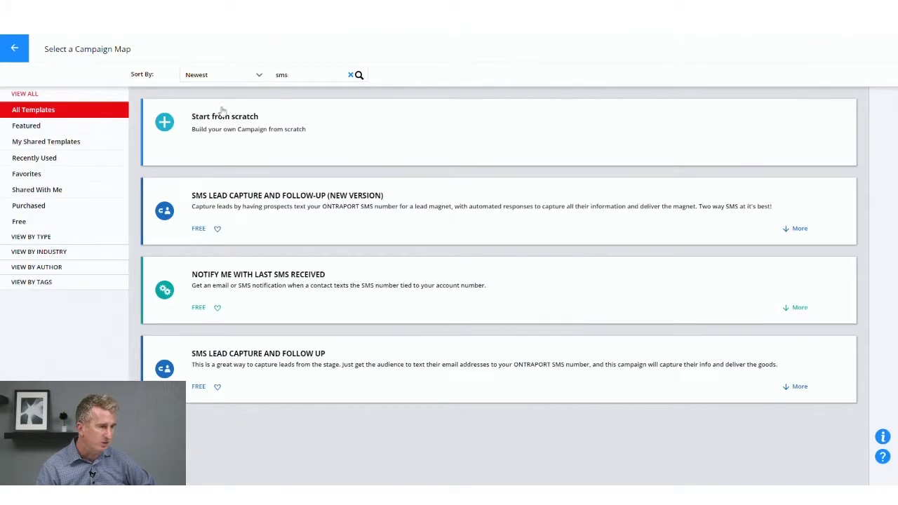
- Leave the campaign template selection and open the first contact's record in the Contacts collection
{"action": "left_click", "coordinate": [14, 47]}
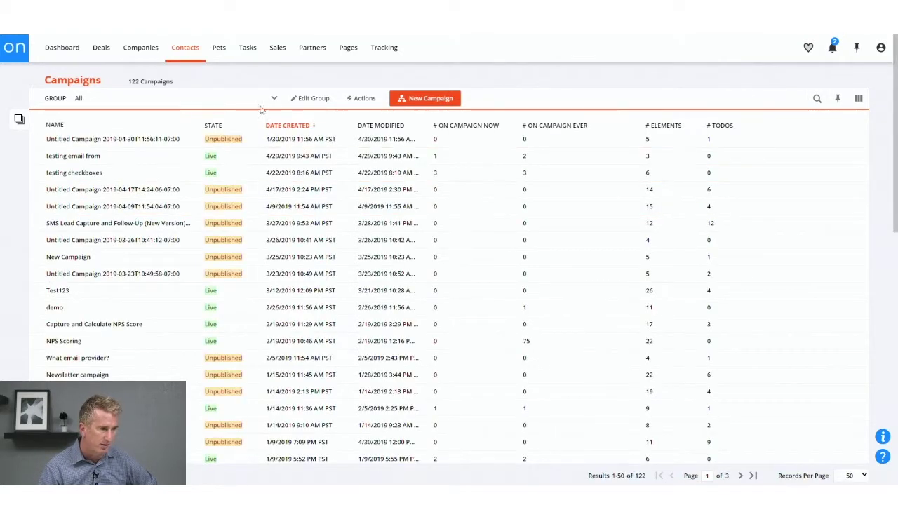
{"action": "left_click", "coordinate": [185, 47]}
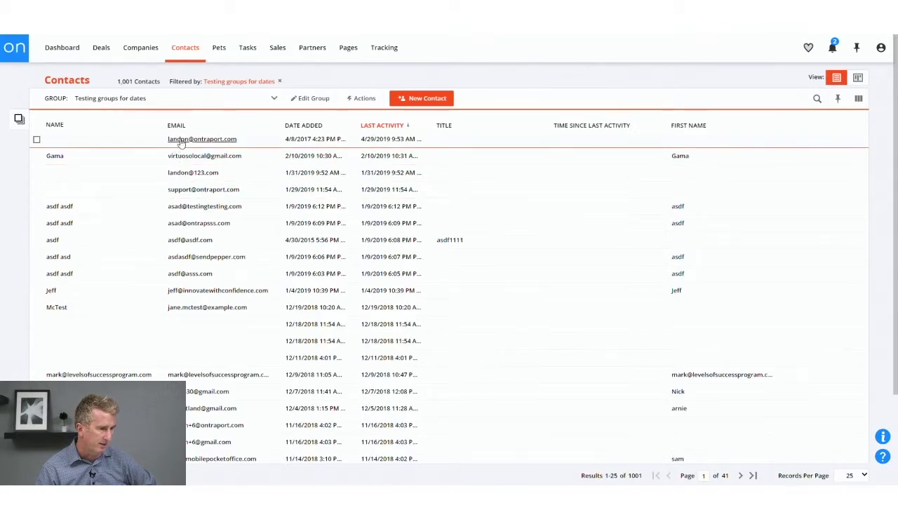
{"action": "left_click", "coordinate": [182, 140]}
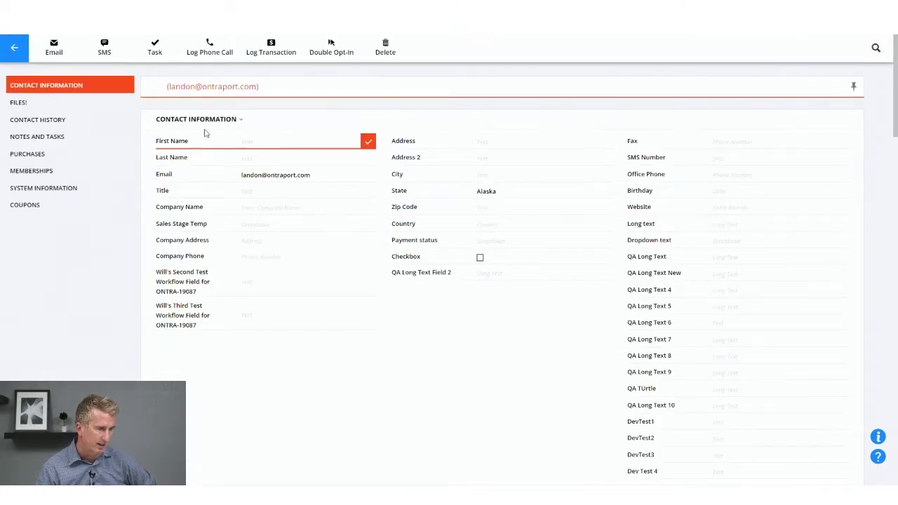
- Search the contact record for "last" and step through the matches to the Last Inbound SMS field
{"action": "key", "text": "ctrl+f"}
{"action": "type", "text": "last"}
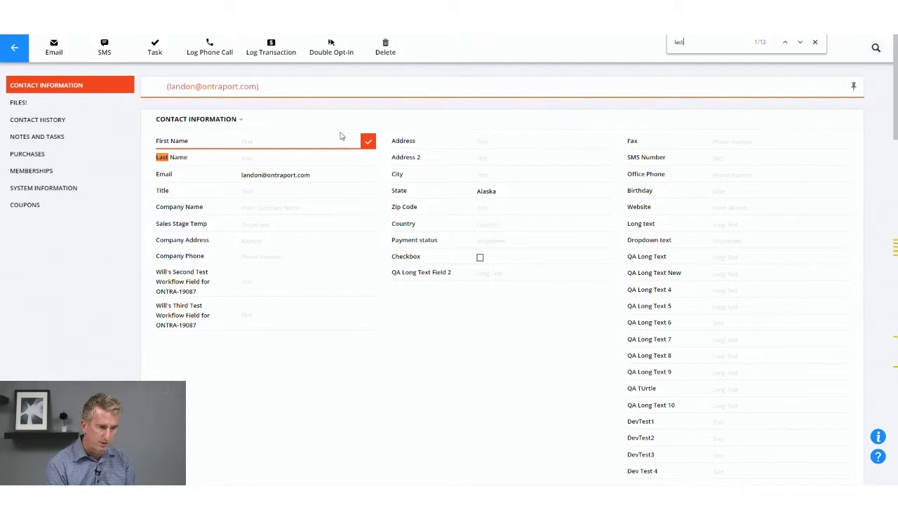
{"action": "left_click", "coordinate": [799, 42]}
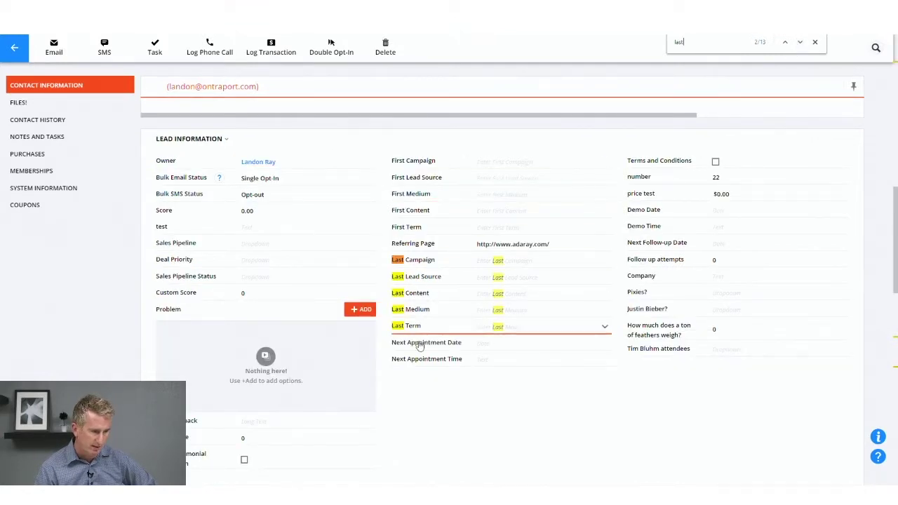
{"action": "left_click", "coordinate": [799, 42]}
{"action": "left_click", "coordinate": [799, 43]}
{"action": "left_click", "coordinate": [800, 42]}
{"action": "left_click", "coordinate": [799, 42]}
{"action": "left_click", "coordinate": [799, 42]}
{"action": "left_click", "coordinate": [799, 42]}
{"action": "left_click", "coordinate": [799, 42]}
{"action": "left_click", "coordinate": [799, 42]}
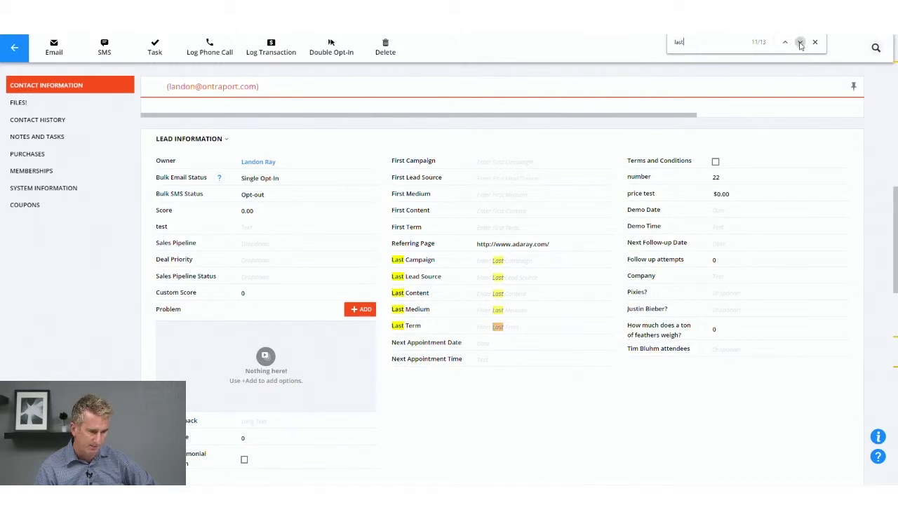
{"action": "left_click", "coordinate": [800, 42]}
{"action": "left_click", "coordinate": [799, 42]}
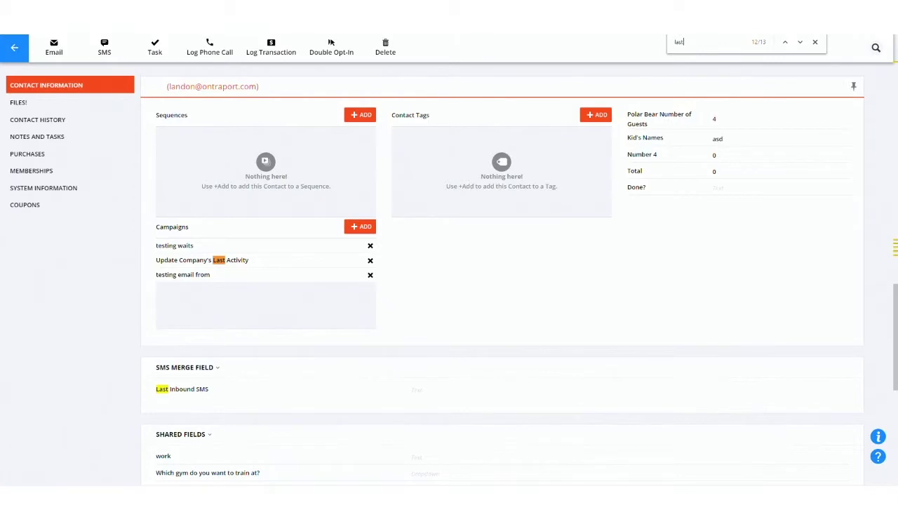
- Open the contact's history, and highlight the name of the SMS Lead Capture and Follow-Up campaign
{"action": "scroll", "coordinate": [331, 42], "scroll_direction": "down", "scroll_amount": 6}
{"action": "scroll", "coordinate": [302, 246], "scroll_direction": "up", "scroll_amount": 3}
{"action": "scroll", "coordinate": [302, 247], "scroll_direction": "up", "scroll_amount": 12}
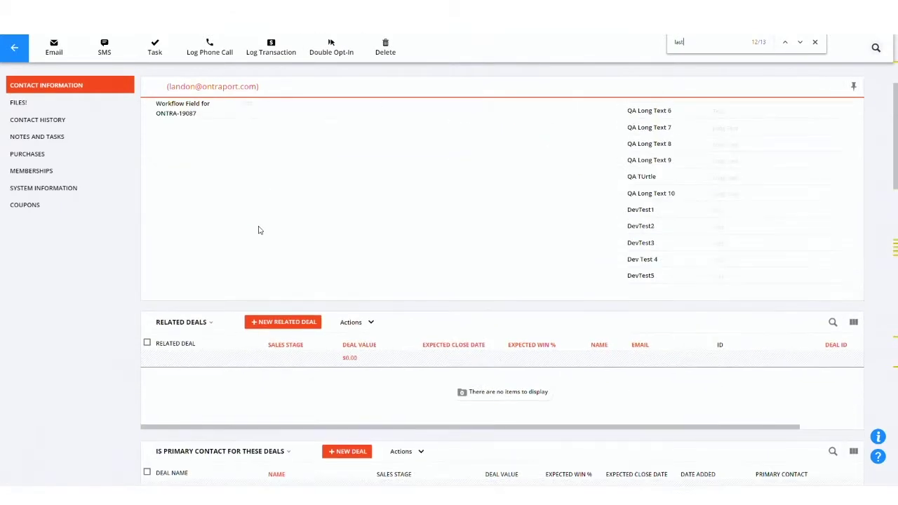
{"action": "scroll", "coordinate": [258, 278], "scroll_direction": "up", "scroll_amount": 4}
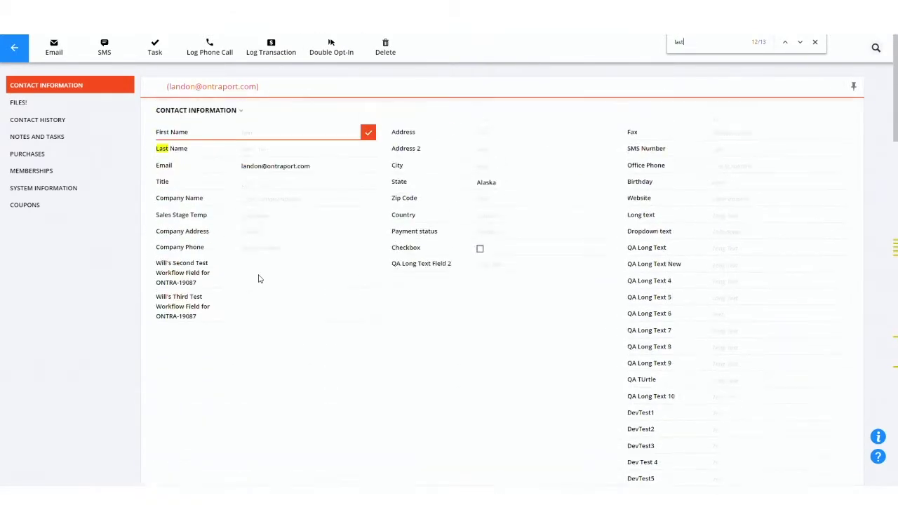
{"action": "left_click", "coordinate": [51, 117]}
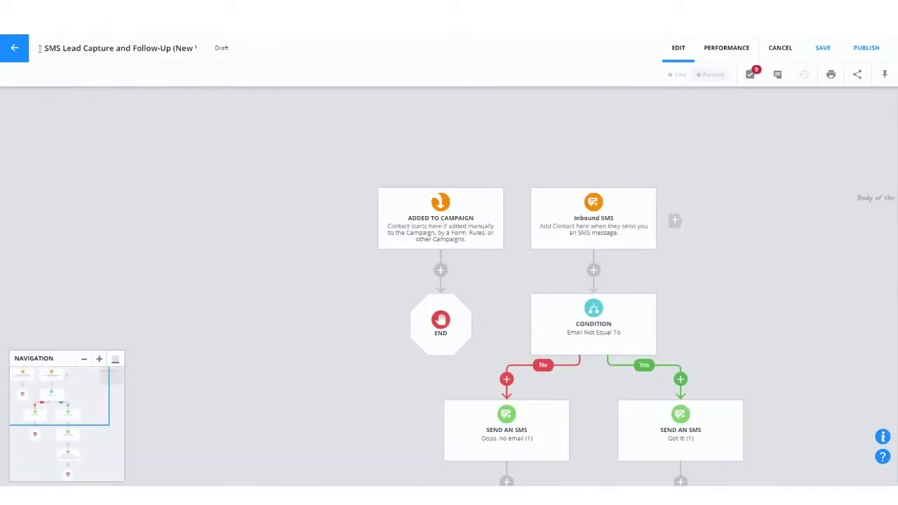
{"action": "left_click_drag", "start_coordinate": [44, 49], "coordinate": [138, 47]}
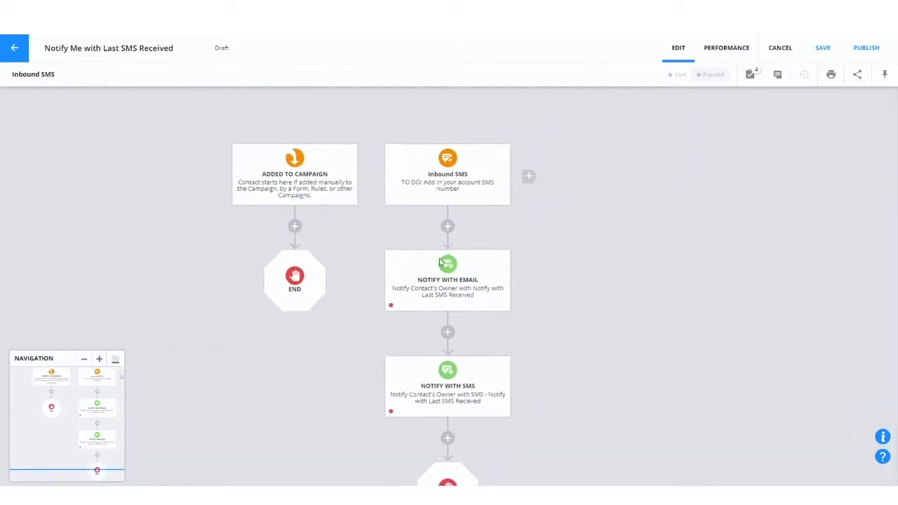
- Preview the Notify with Email element's message, highlight its [Last Inbound SMS] merge field, and close the preview
{"action": "left_click", "coordinate": [434, 300]}
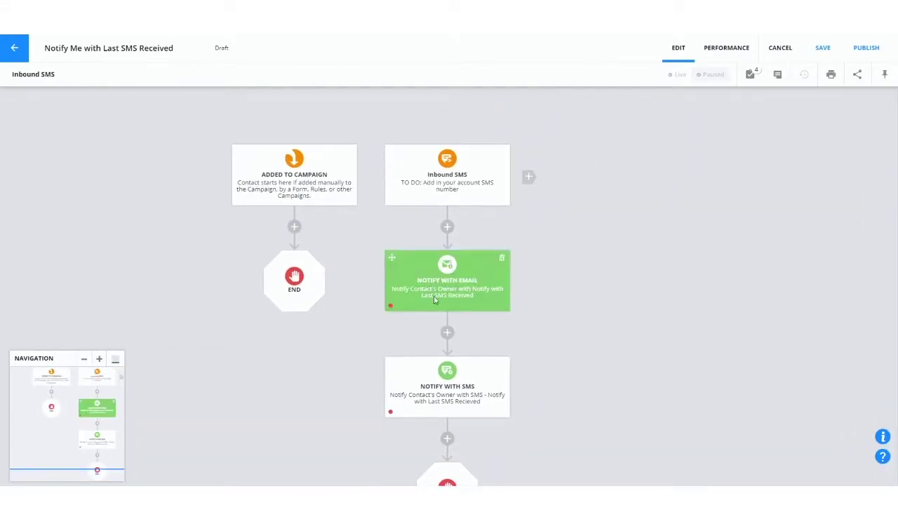
{"action": "left_click", "coordinate": [432, 297]}
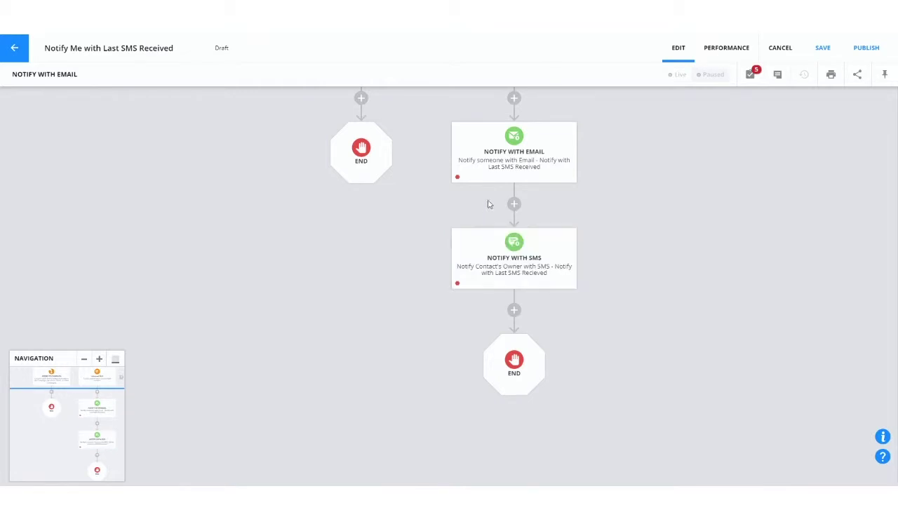
{"action": "left_click", "coordinate": [486, 163]}
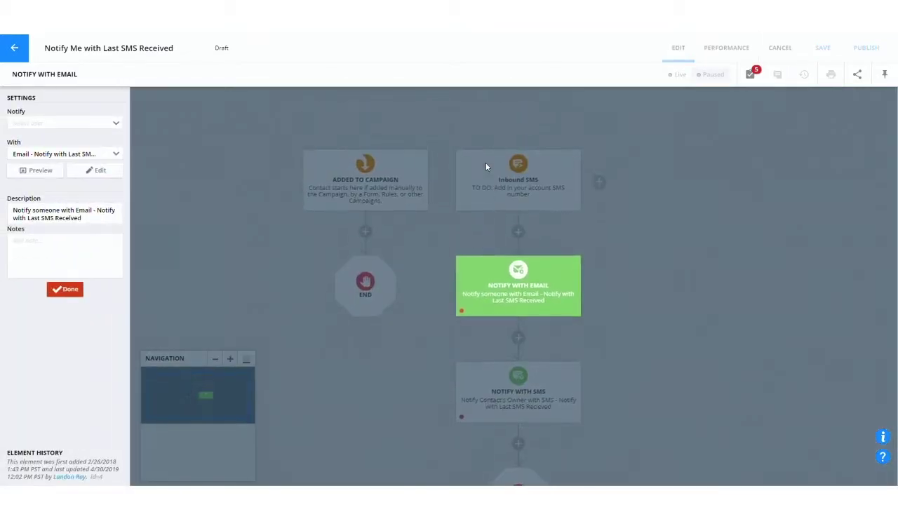
{"action": "left_click", "coordinate": [45, 173]}
{"action": "scroll", "coordinate": [458, 251], "scroll_direction": "down", "scroll_amount": 2}
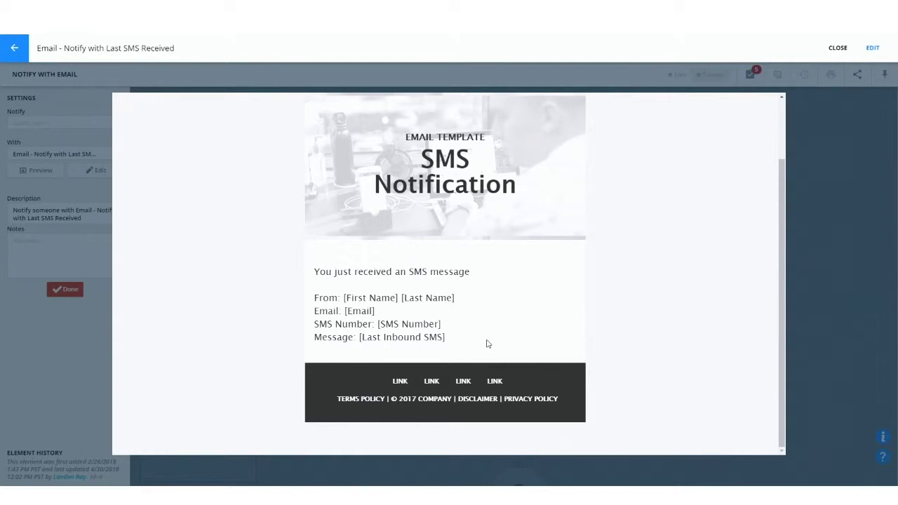
{"action": "left_click_drag", "start_coordinate": [356, 337], "coordinate": [453, 338]}
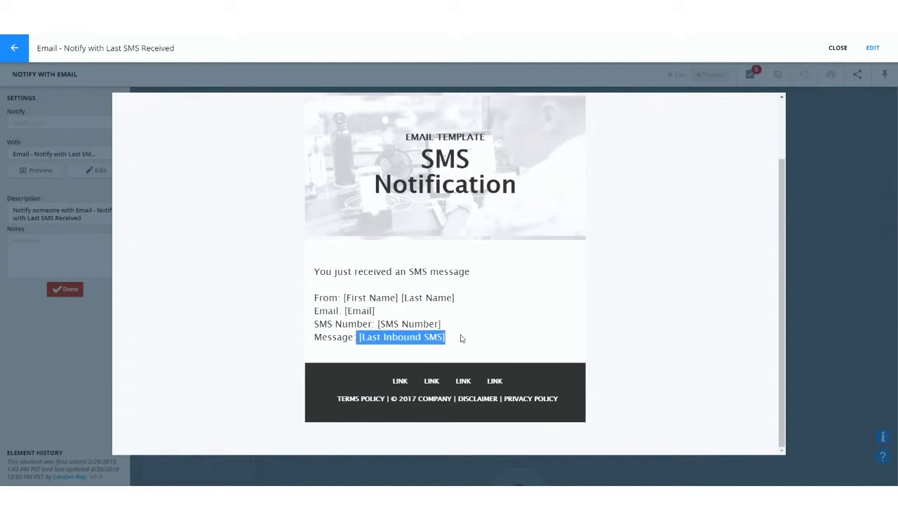
{"action": "left_click", "coordinate": [792, 107]}
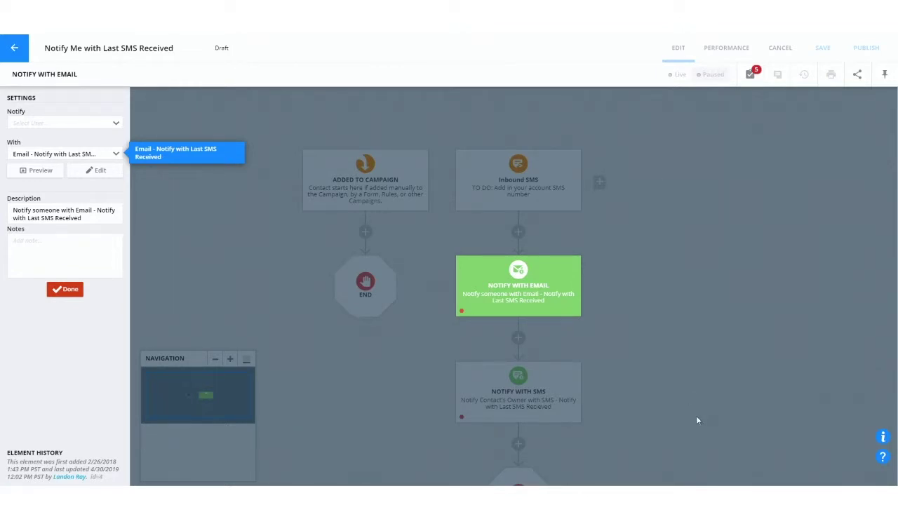
- Preview the Notify with SMS element's message, highlight its merge fields, and close the element's settings
{"action": "left_click", "coordinate": [506, 378]}
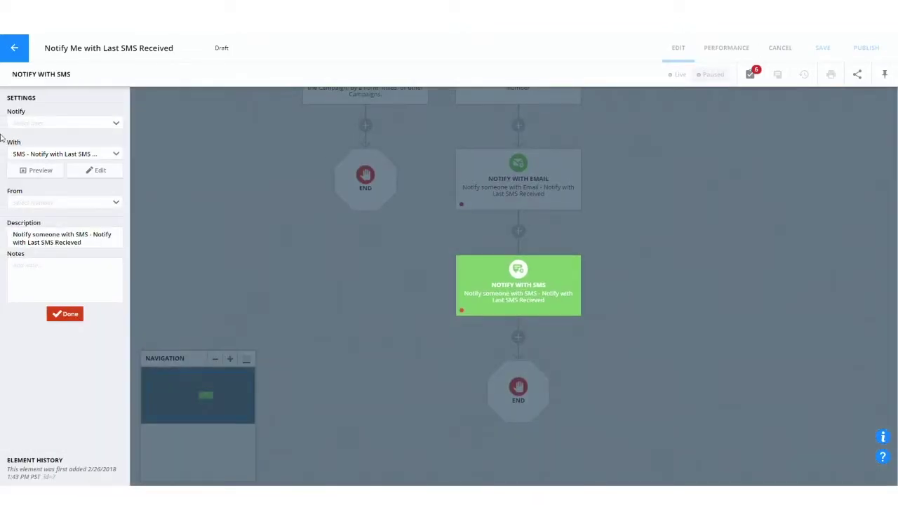
{"action": "left_click", "coordinate": [27, 168]}
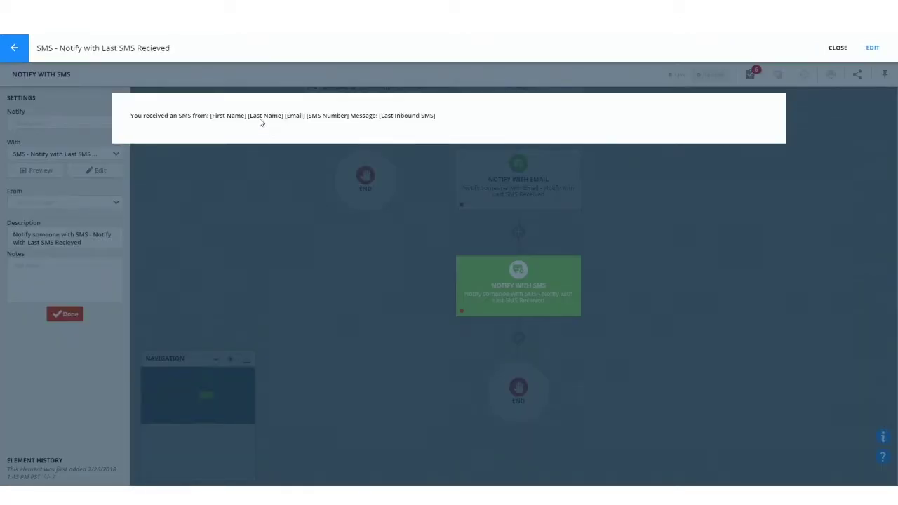
{"action": "left_click_drag", "start_coordinate": [187, 115], "coordinate": [461, 112]}
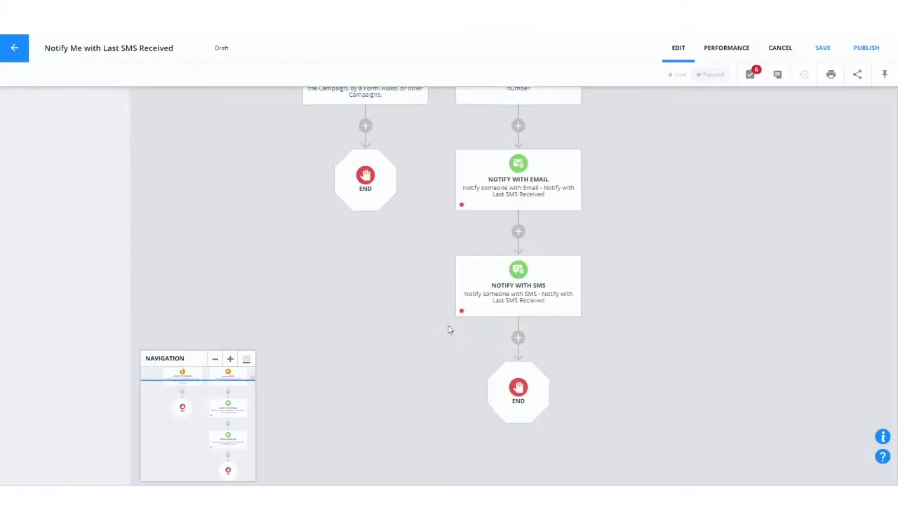
- Insert a Condition element between the Inbound SMS trigger and the Notify with Email element
{"action": "scroll", "coordinate": [705, 349], "scroll_direction": "up", "scroll_amount": 3}
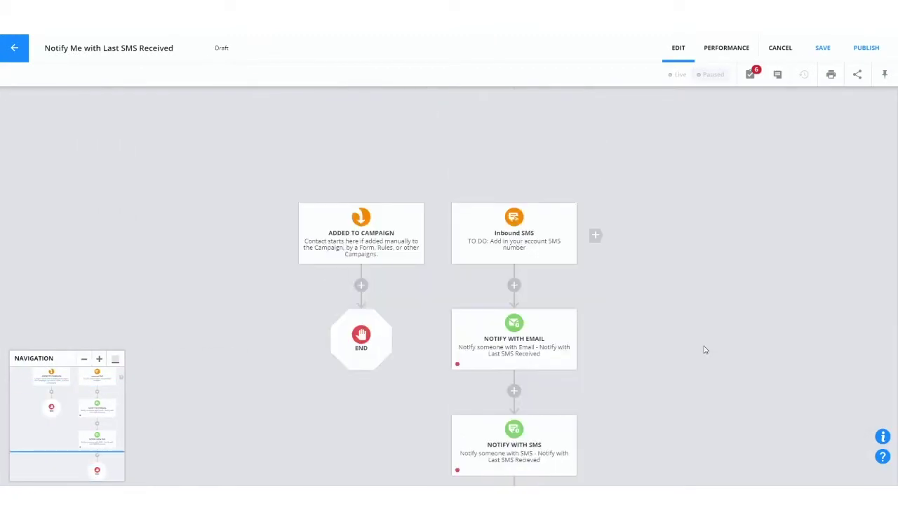
{"action": "left_click_drag", "start_coordinate": [636, 417], "coordinate": [630, 343]}
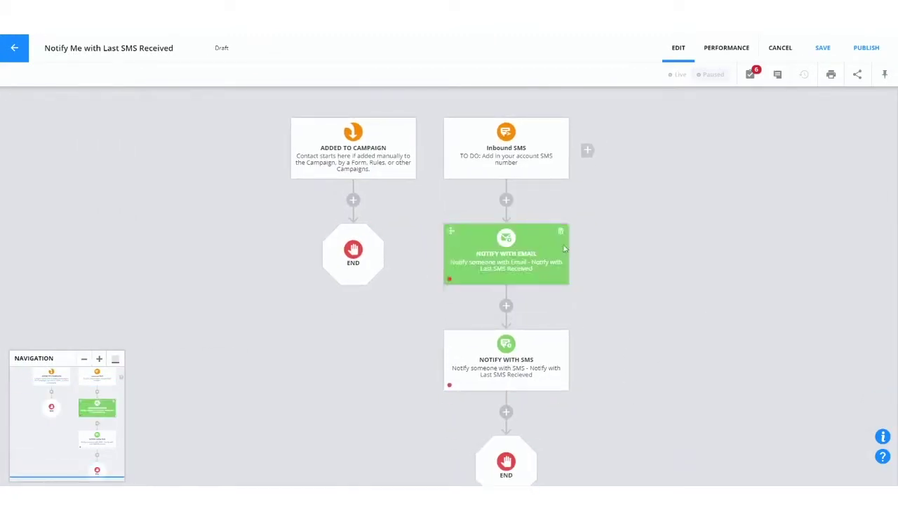
{"action": "left_click", "coordinate": [506, 201]}
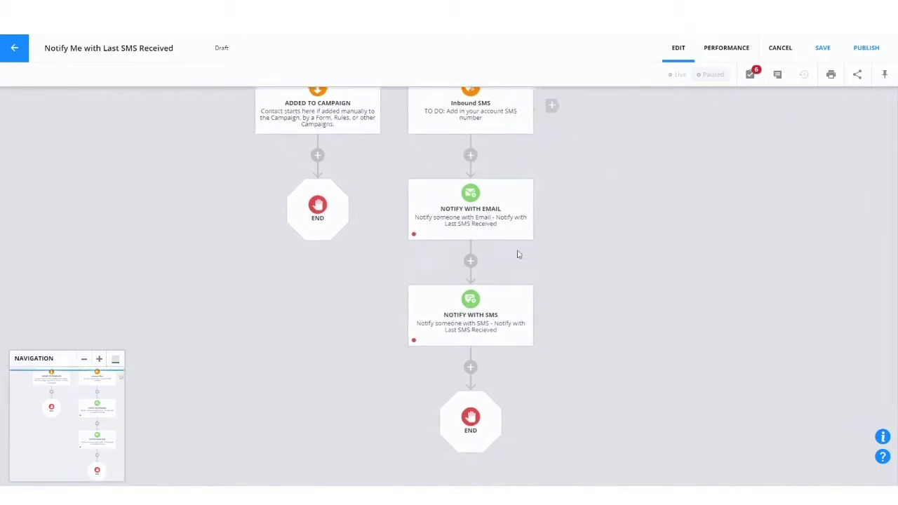
{"action": "left_click", "coordinate": [340, 312]}
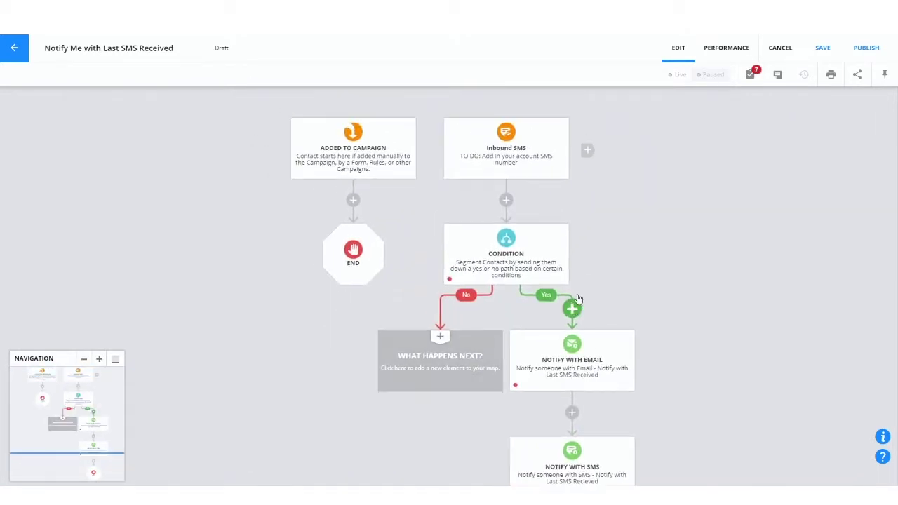
- Set the new Condition element to SMS Contains Text with the text "Pets"
{"action": "left_click", "coordinate": [531, 268]}
{"action": "left_click", "coordinate": [658, 242]}
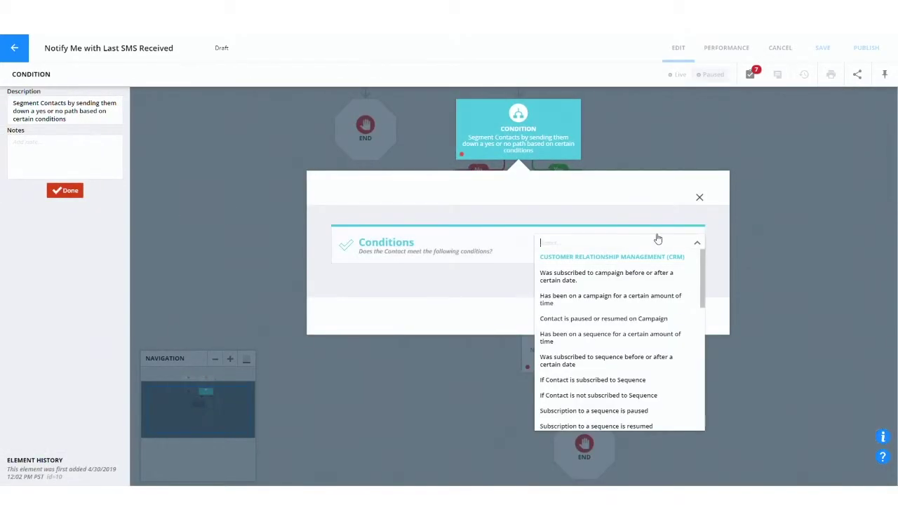
{"action": "type", "text": "sms"}
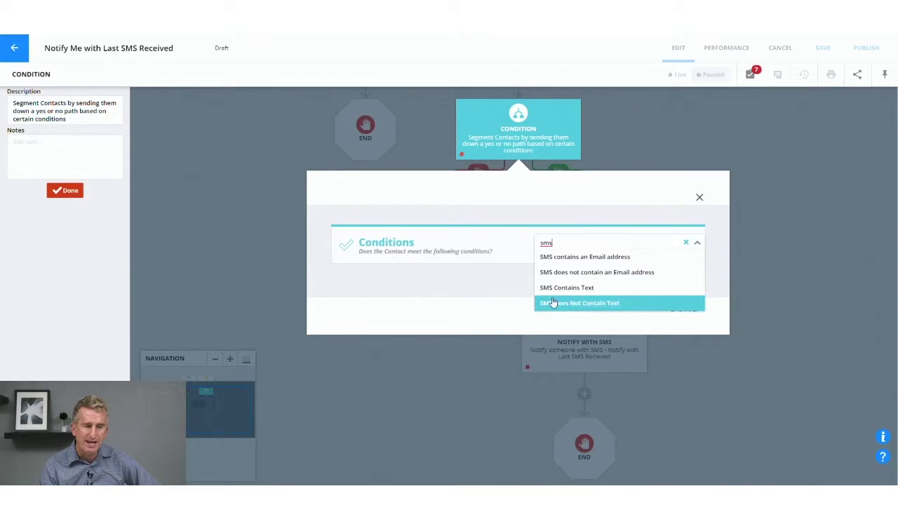
{"action": "left_click", "coordinate": [557, 289]}
{"action": "left_click", "coordinate": [425, 278]}
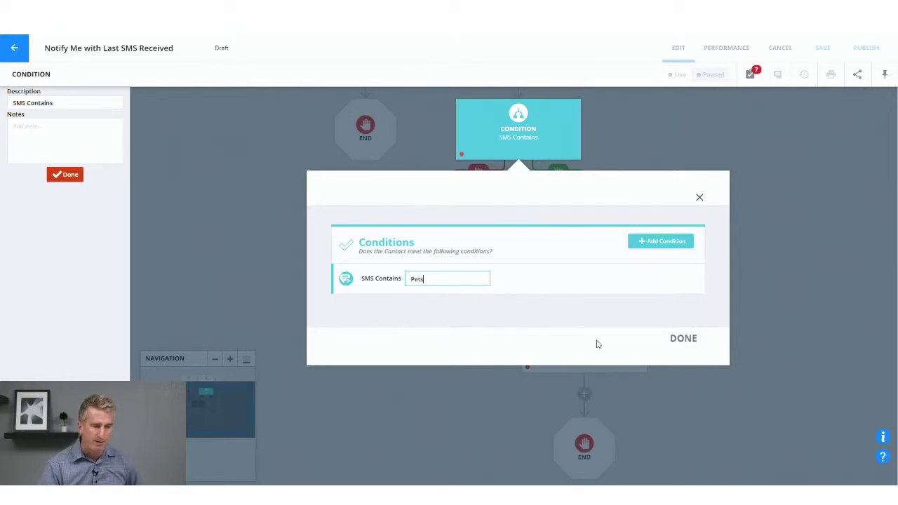
{"action": "left_click", "coordinate": [683, 339]}
- Open the selection of new elements for the empty No branch of the "SMS Contains Pets" condition
{"action": "left_click_drag", "start_coordinate": [679, 417], "coordinate": [692, 267]}
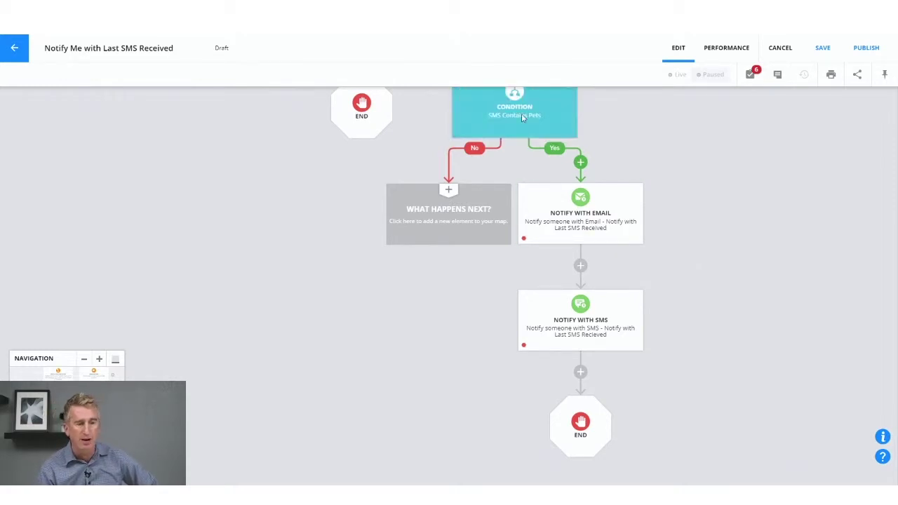
{"action": "left_click", "coordinate": [411, 210]}
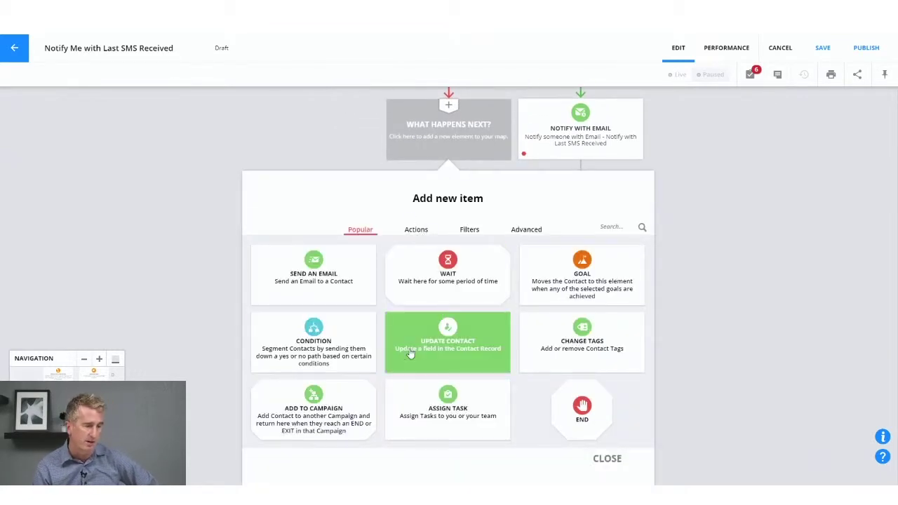